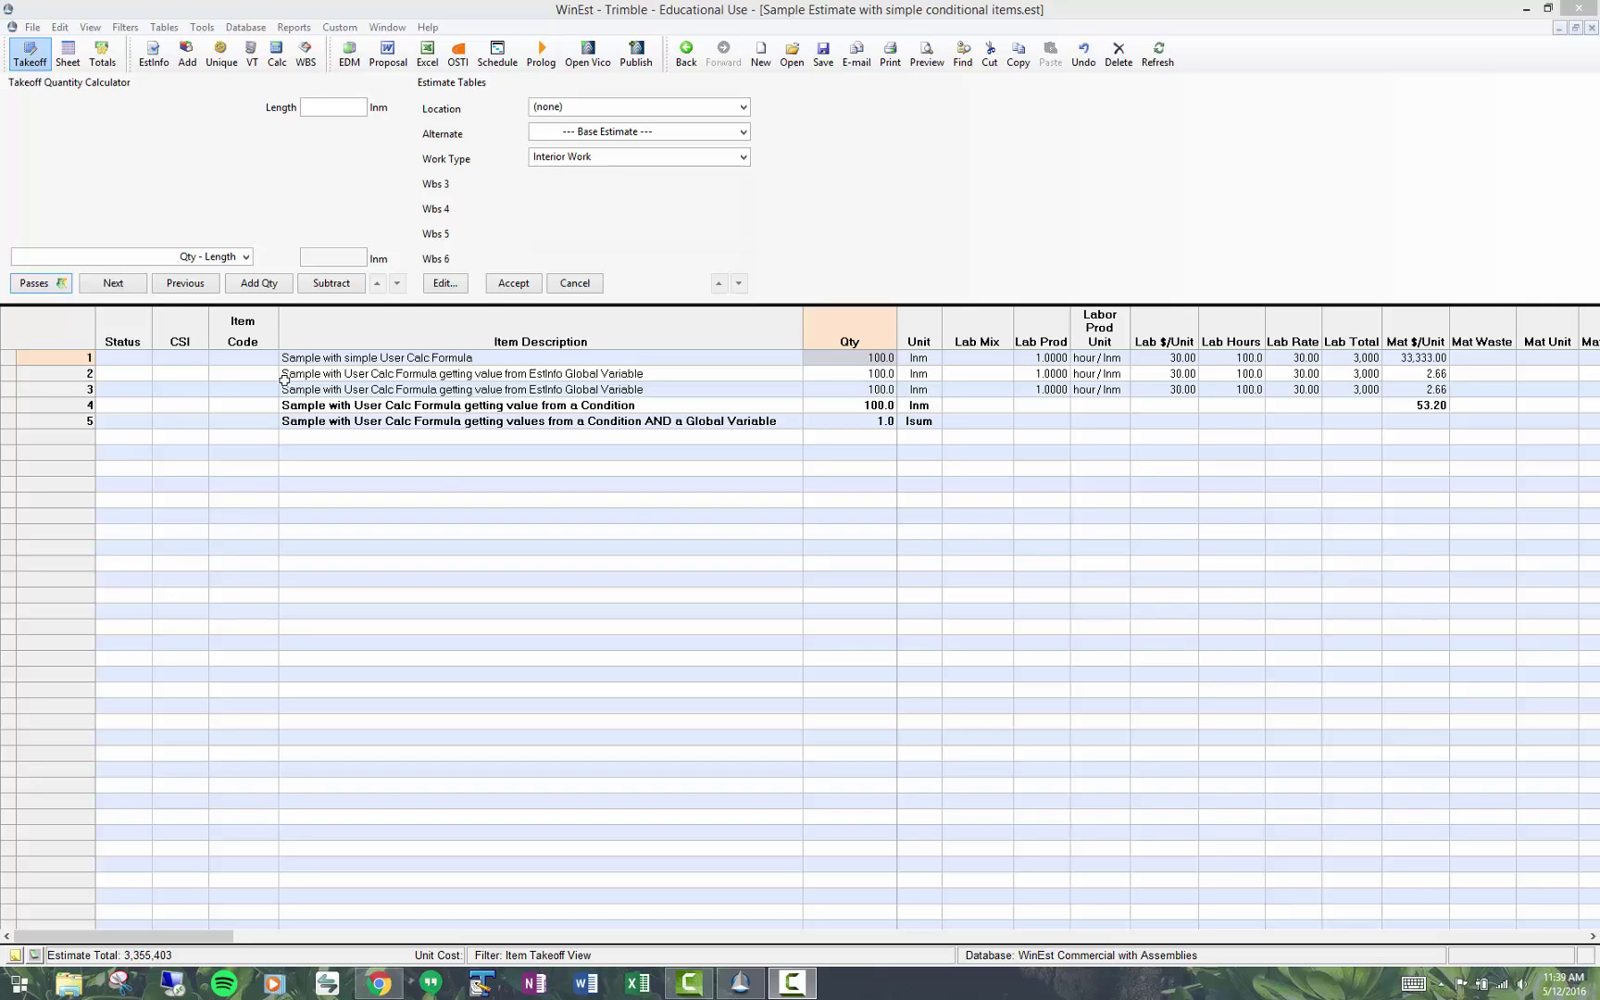
In spreadsheet view, widen the Item Description column so full item descriptions show.
click(68, 52)
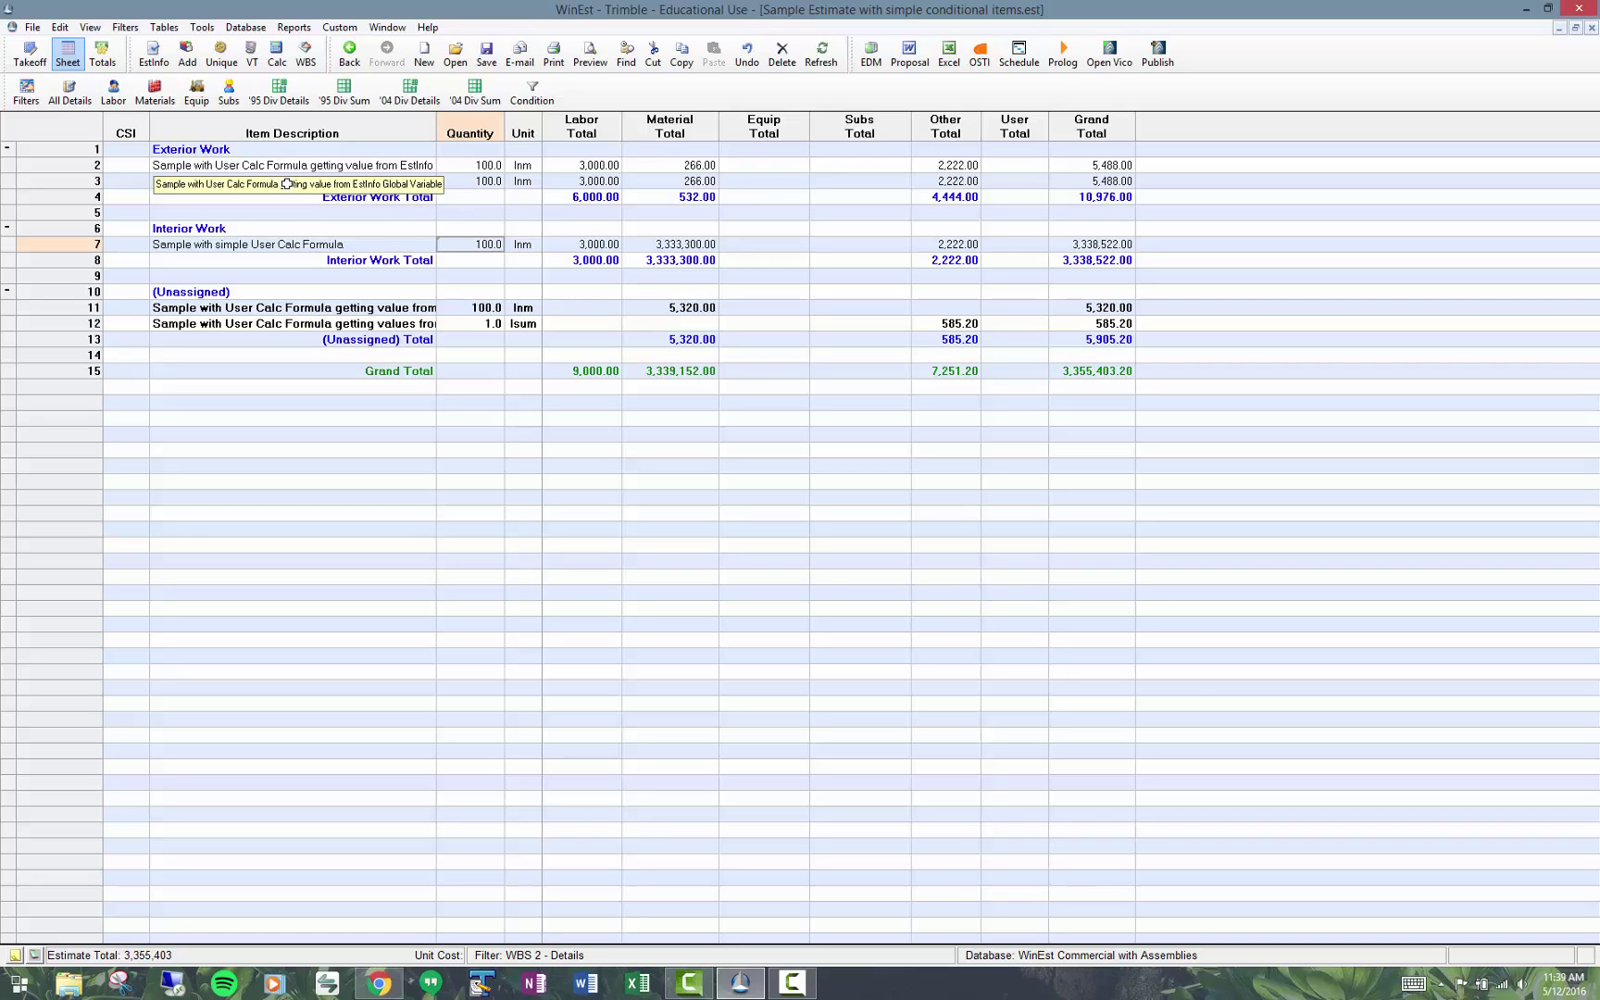
click(286, 150)
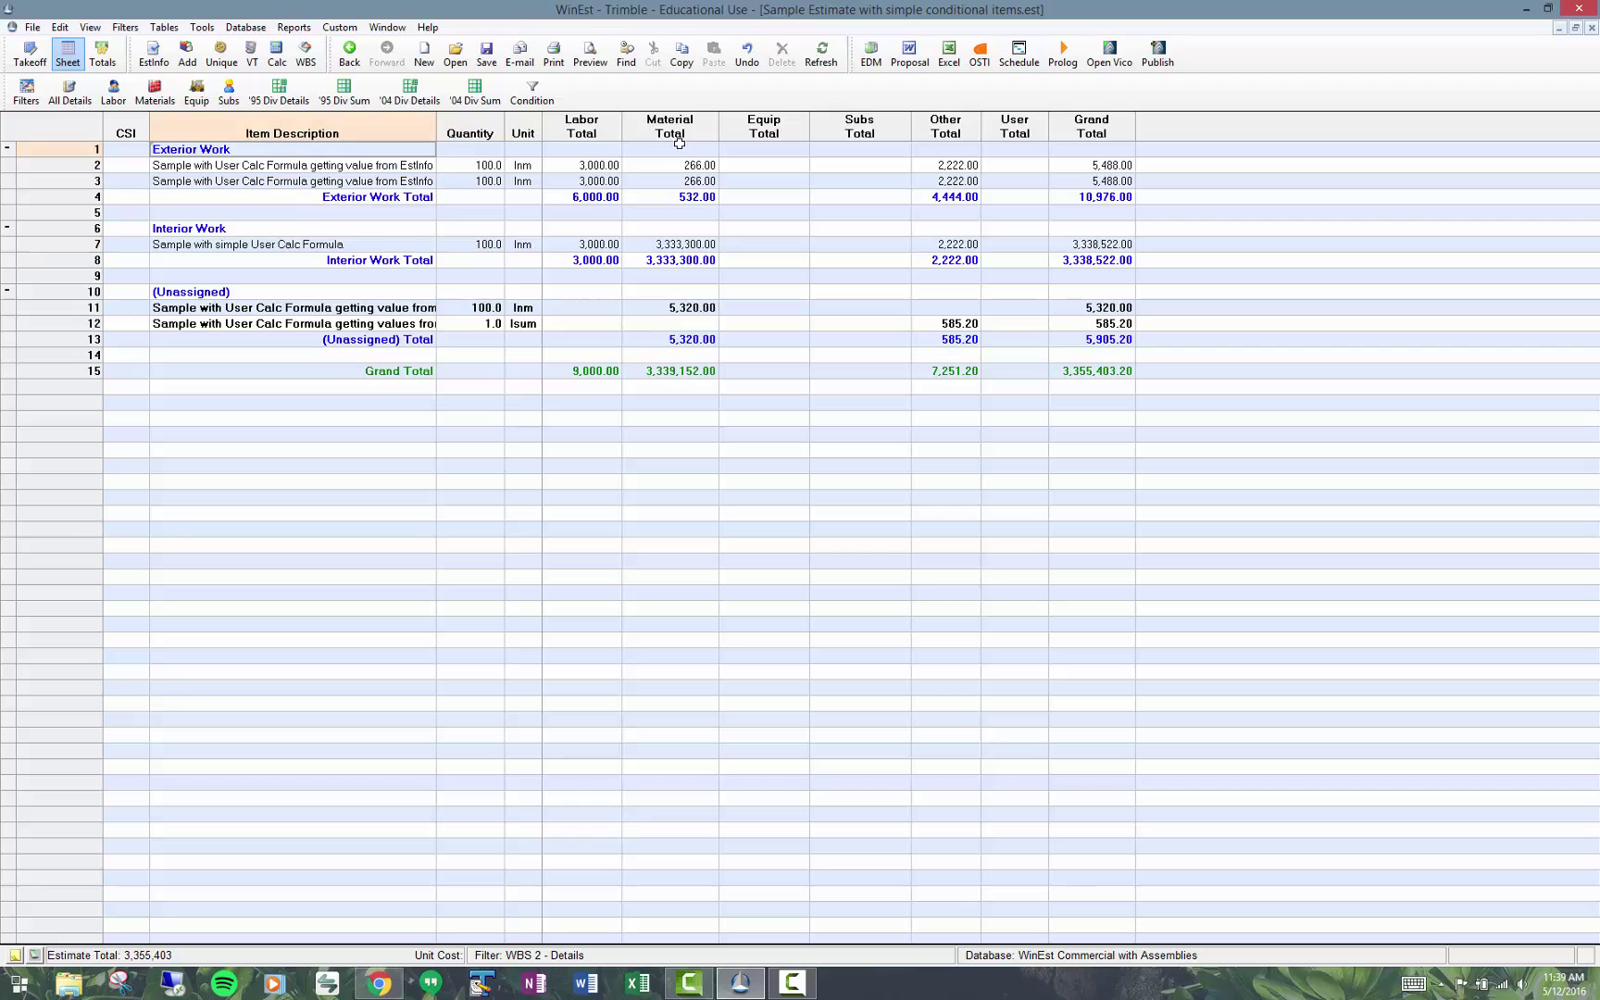
click(700, 197)
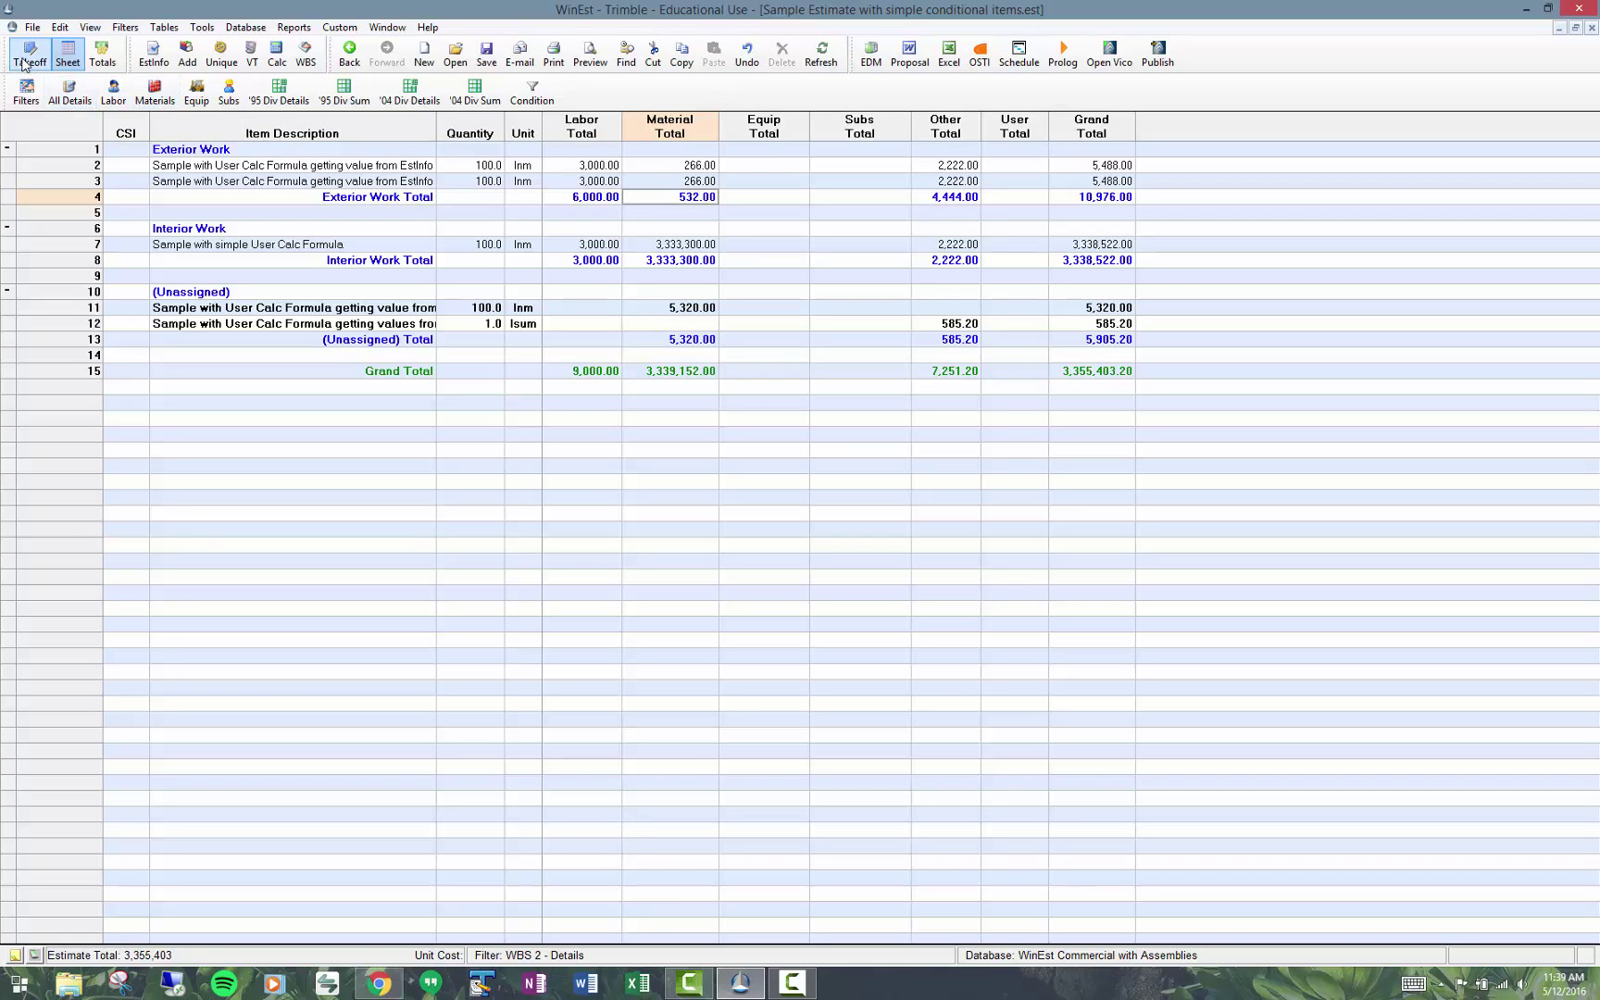
click(439, 127)
drag(437, 126, 552, 127)
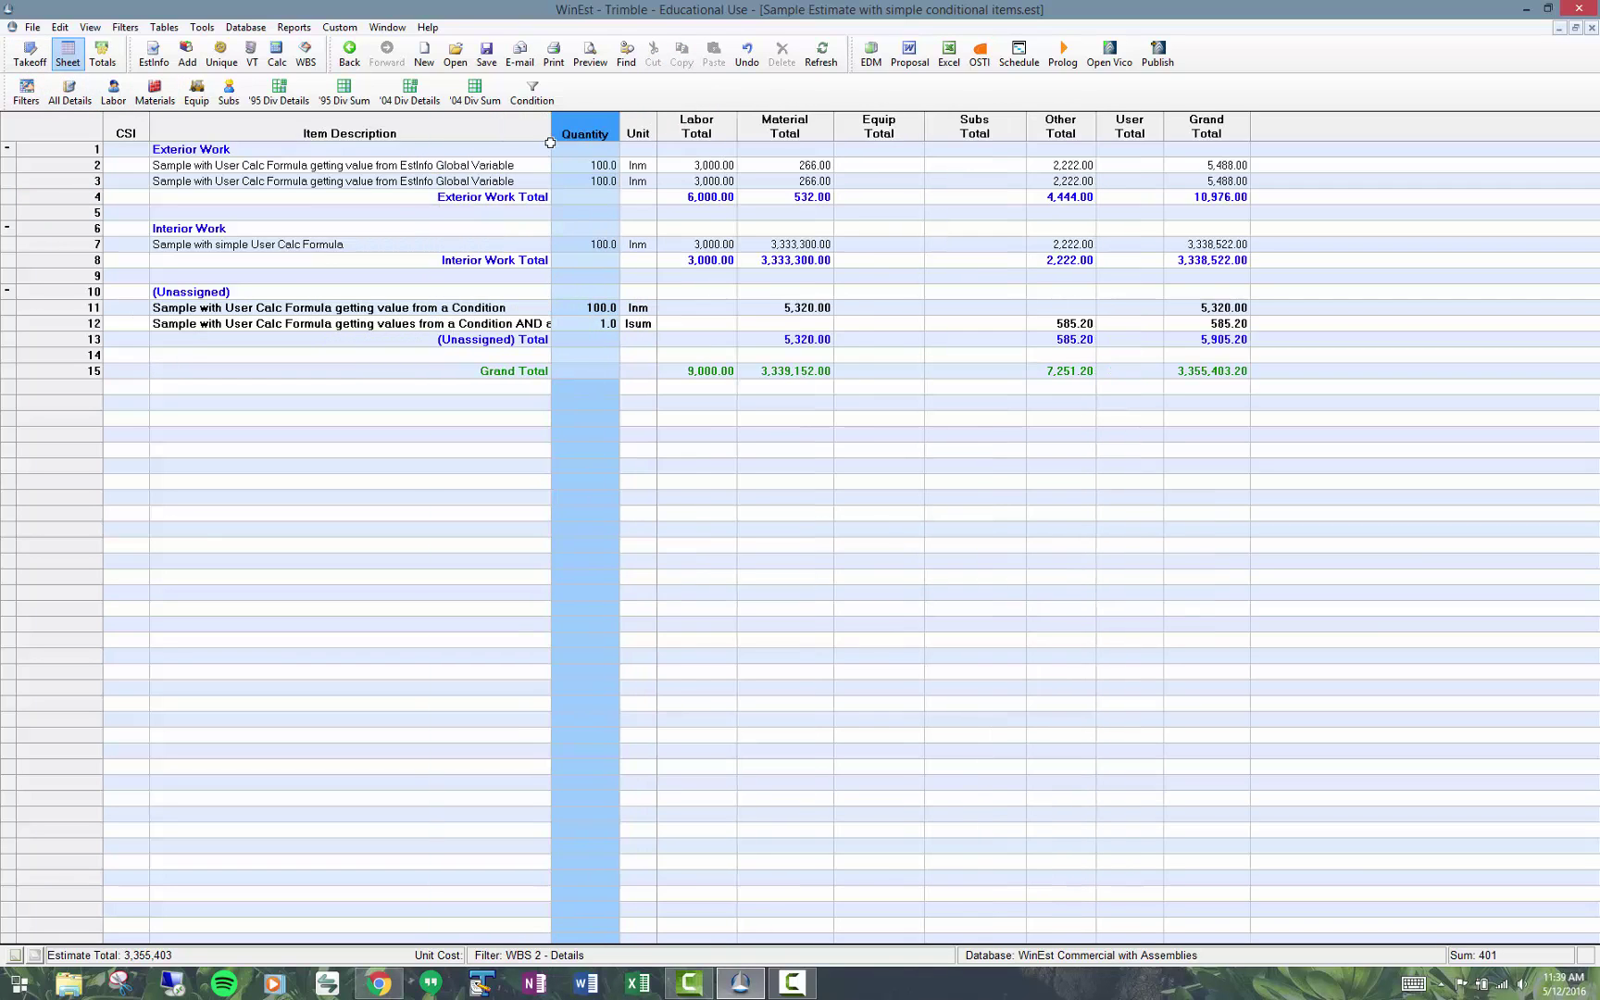
click(449, 309)
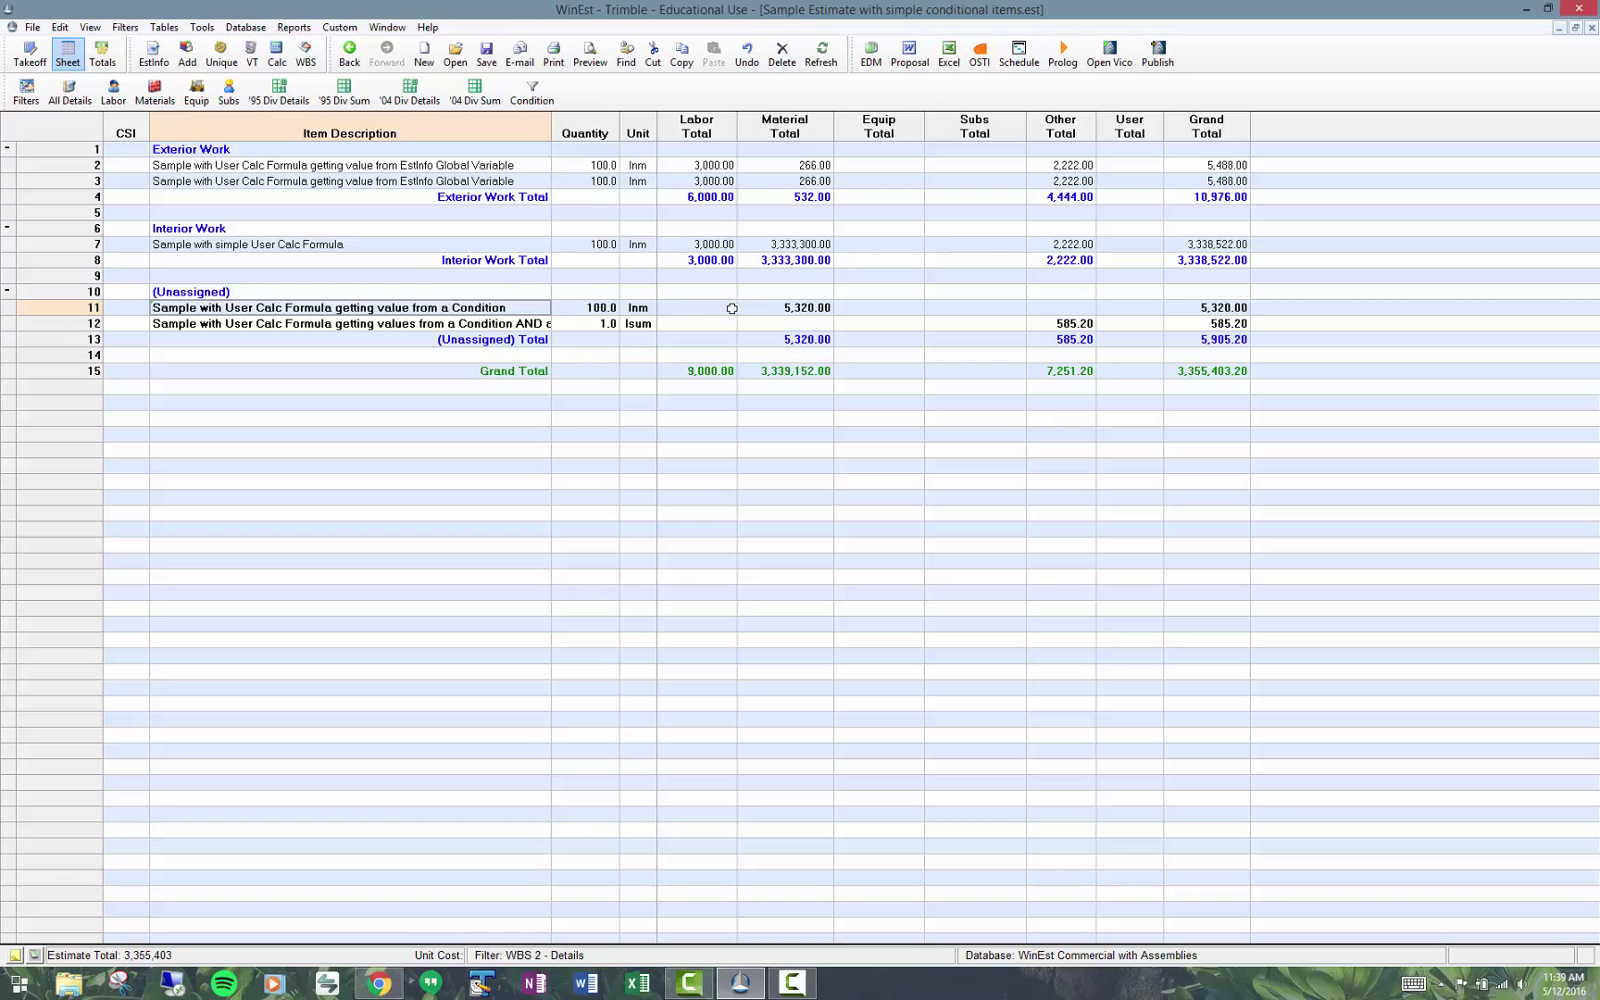
double_click(15, 311)
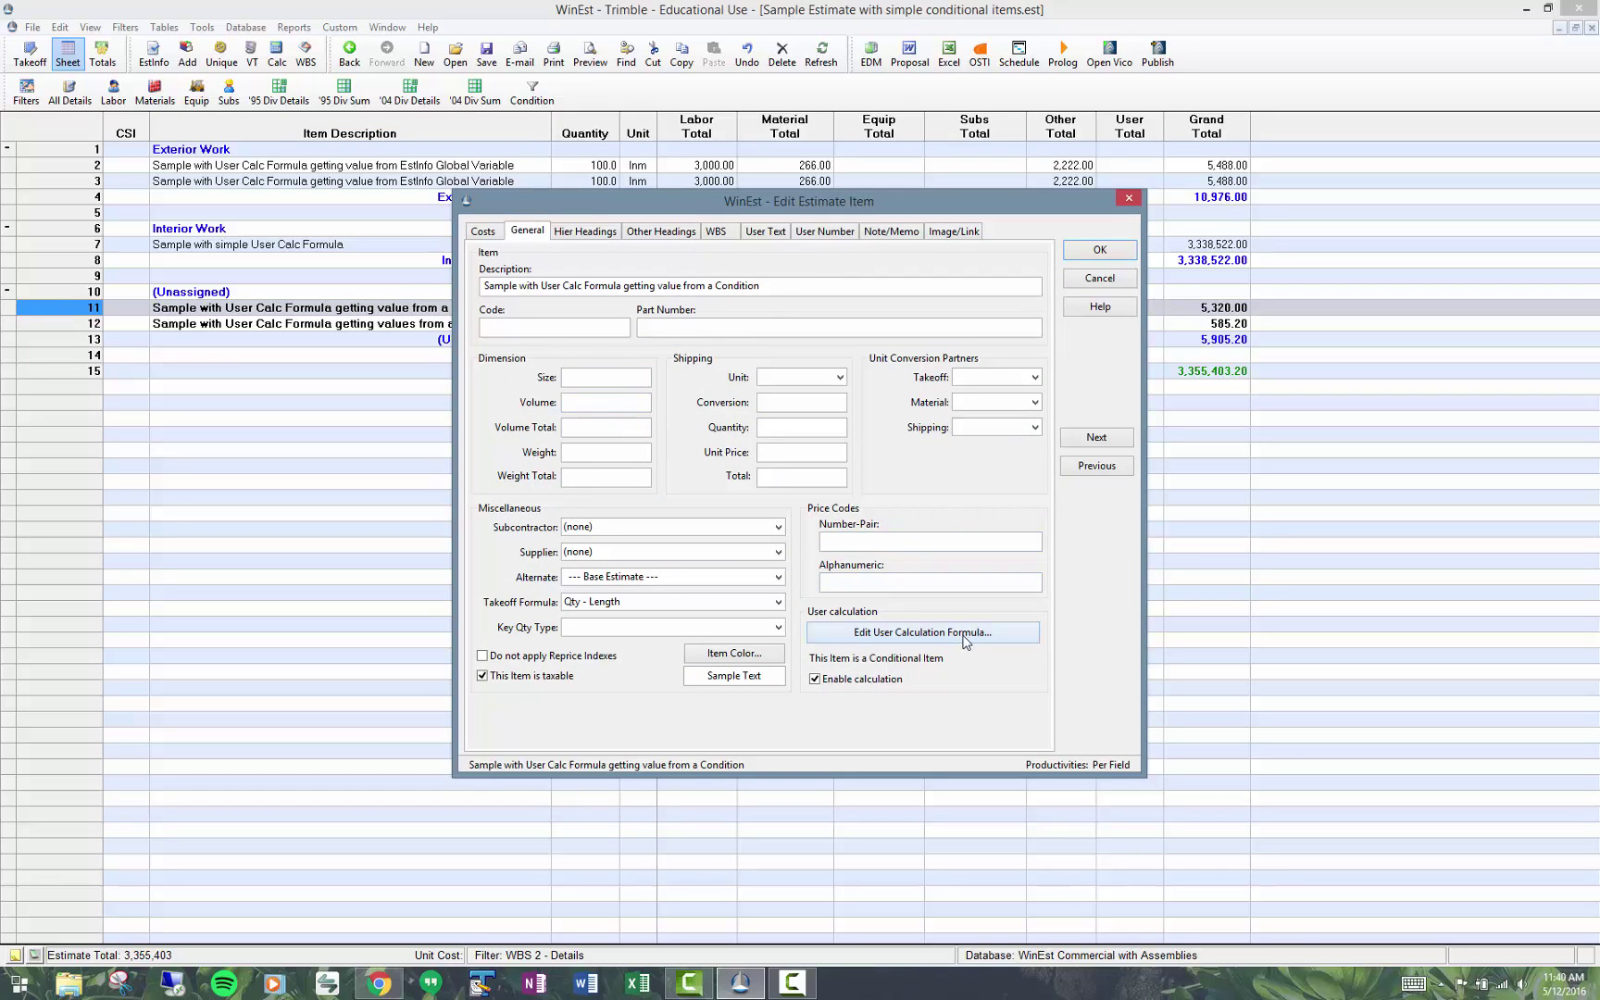
click(964, 642)
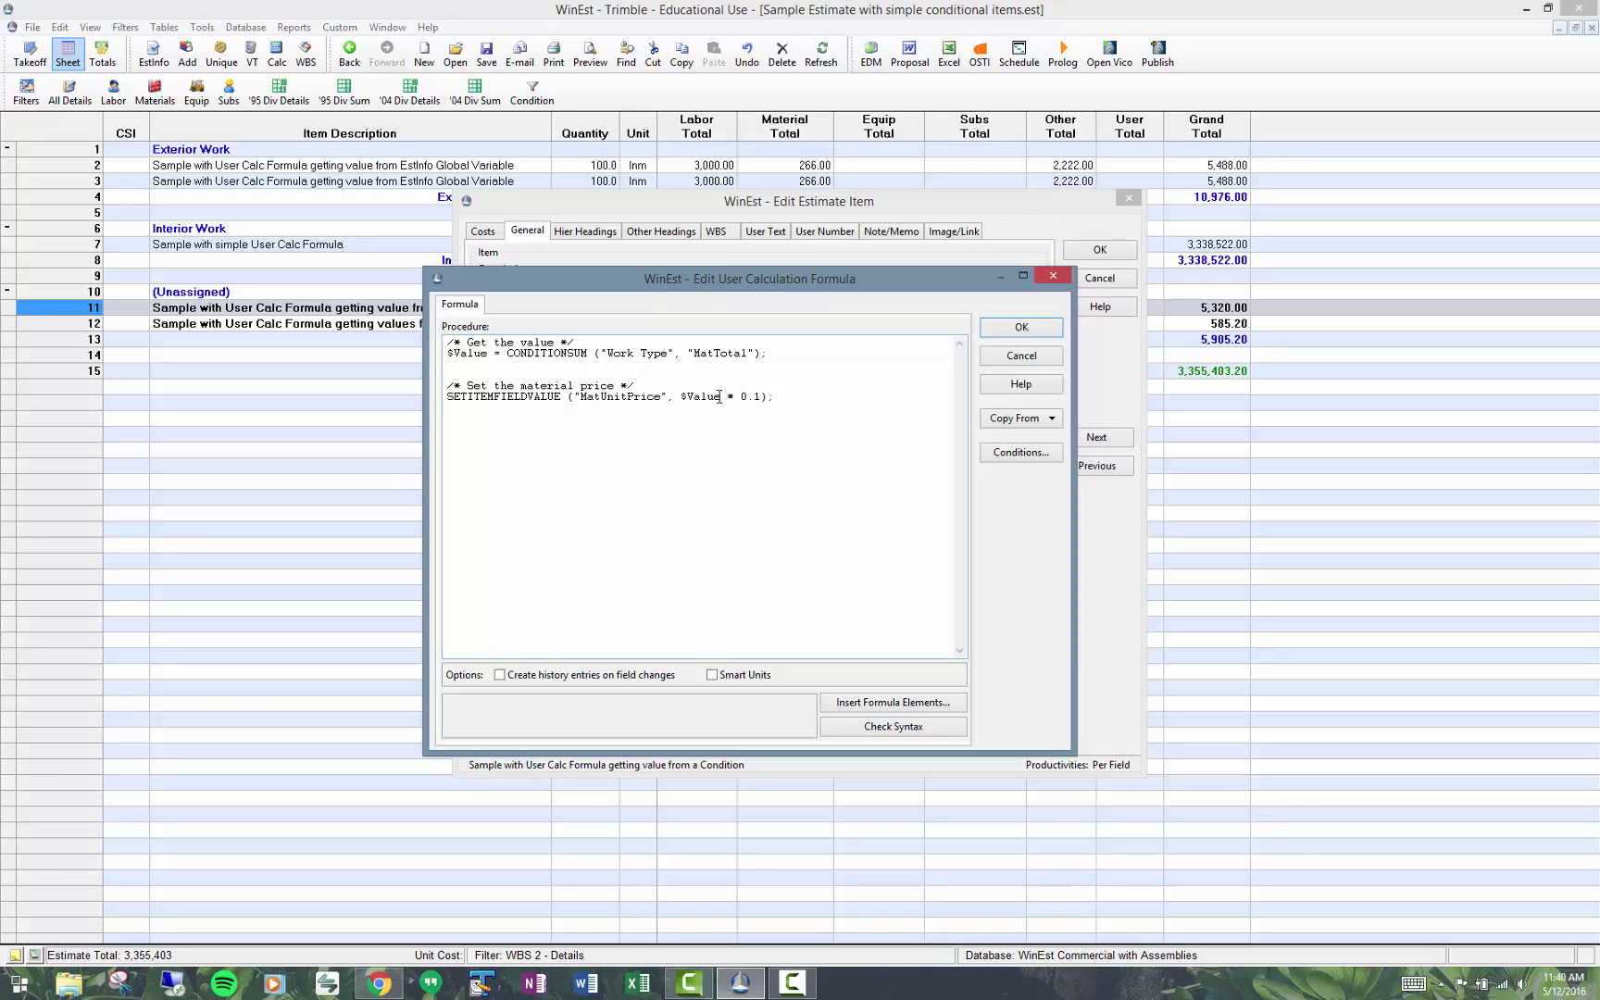
click(1021, 327)
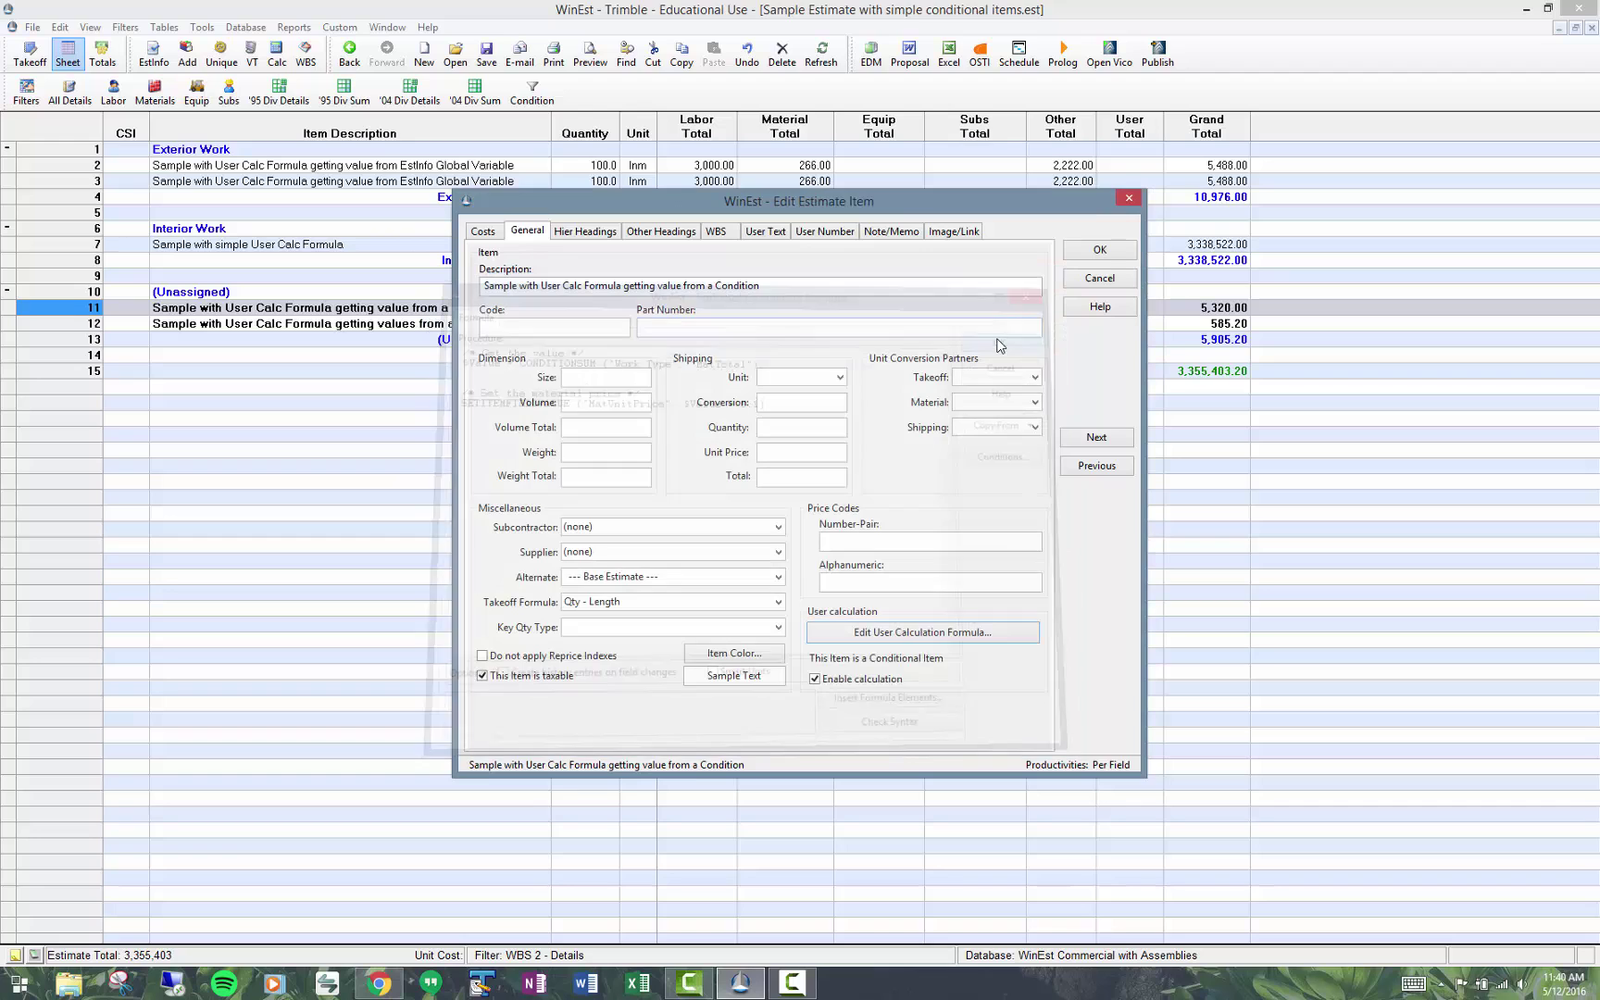
click(1115, 252)
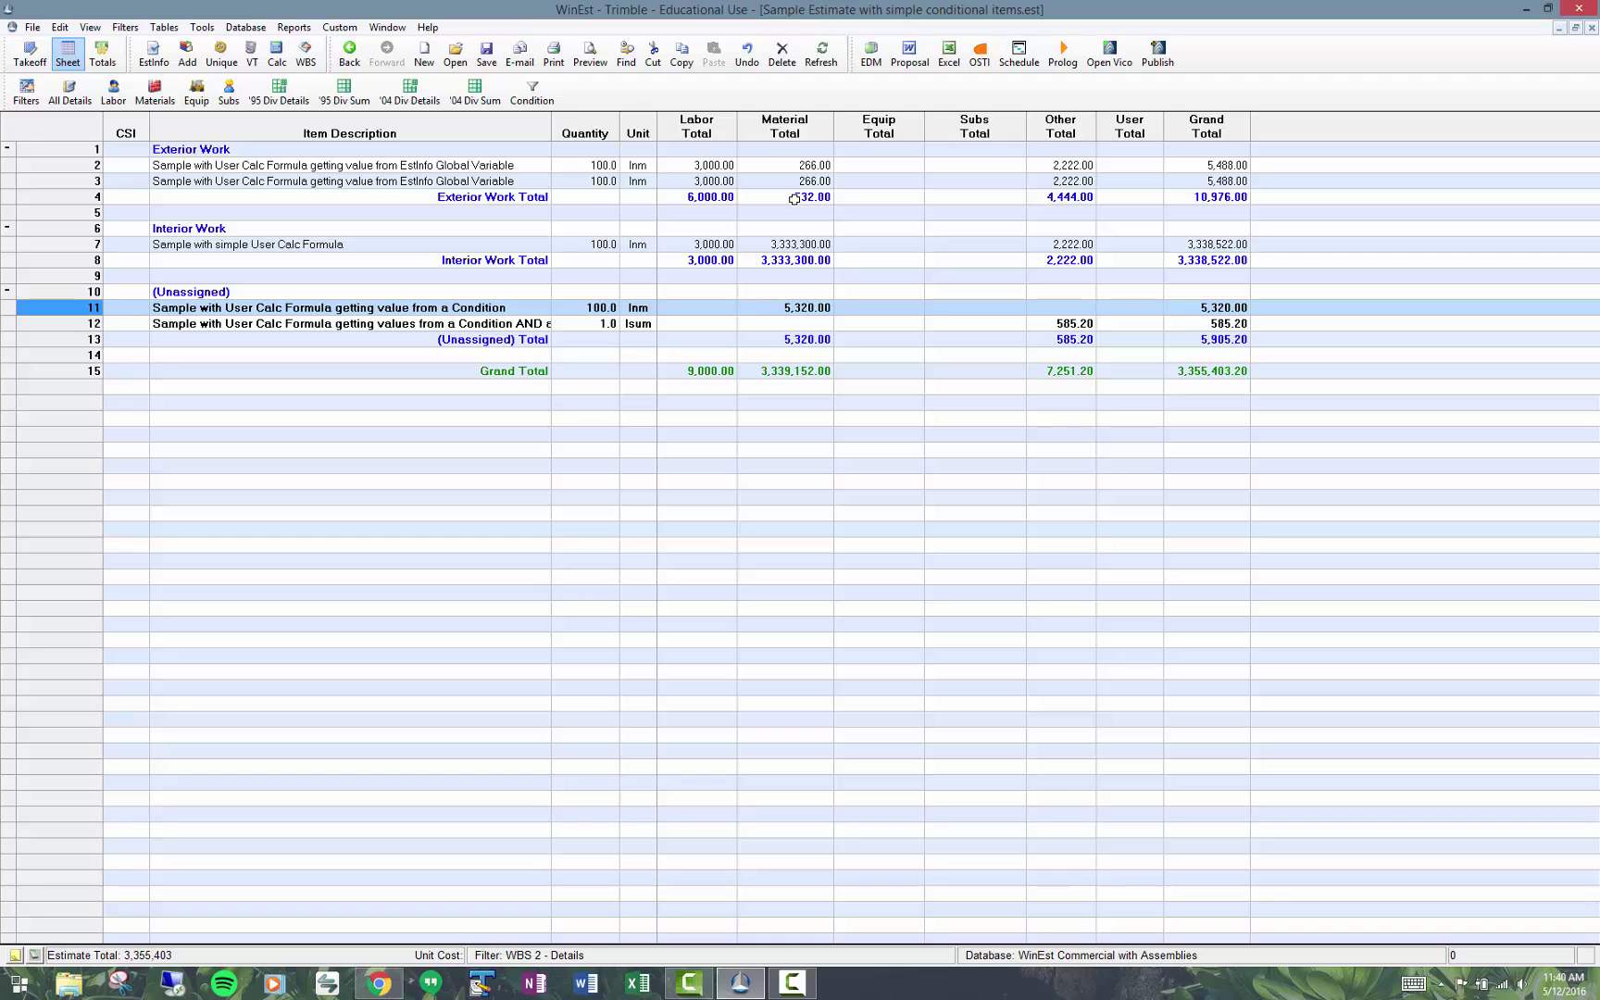
Insert a Mat Price filter column before the Material Total column.
click(766, 131)
right_click(766, 131)
click(787, 142)
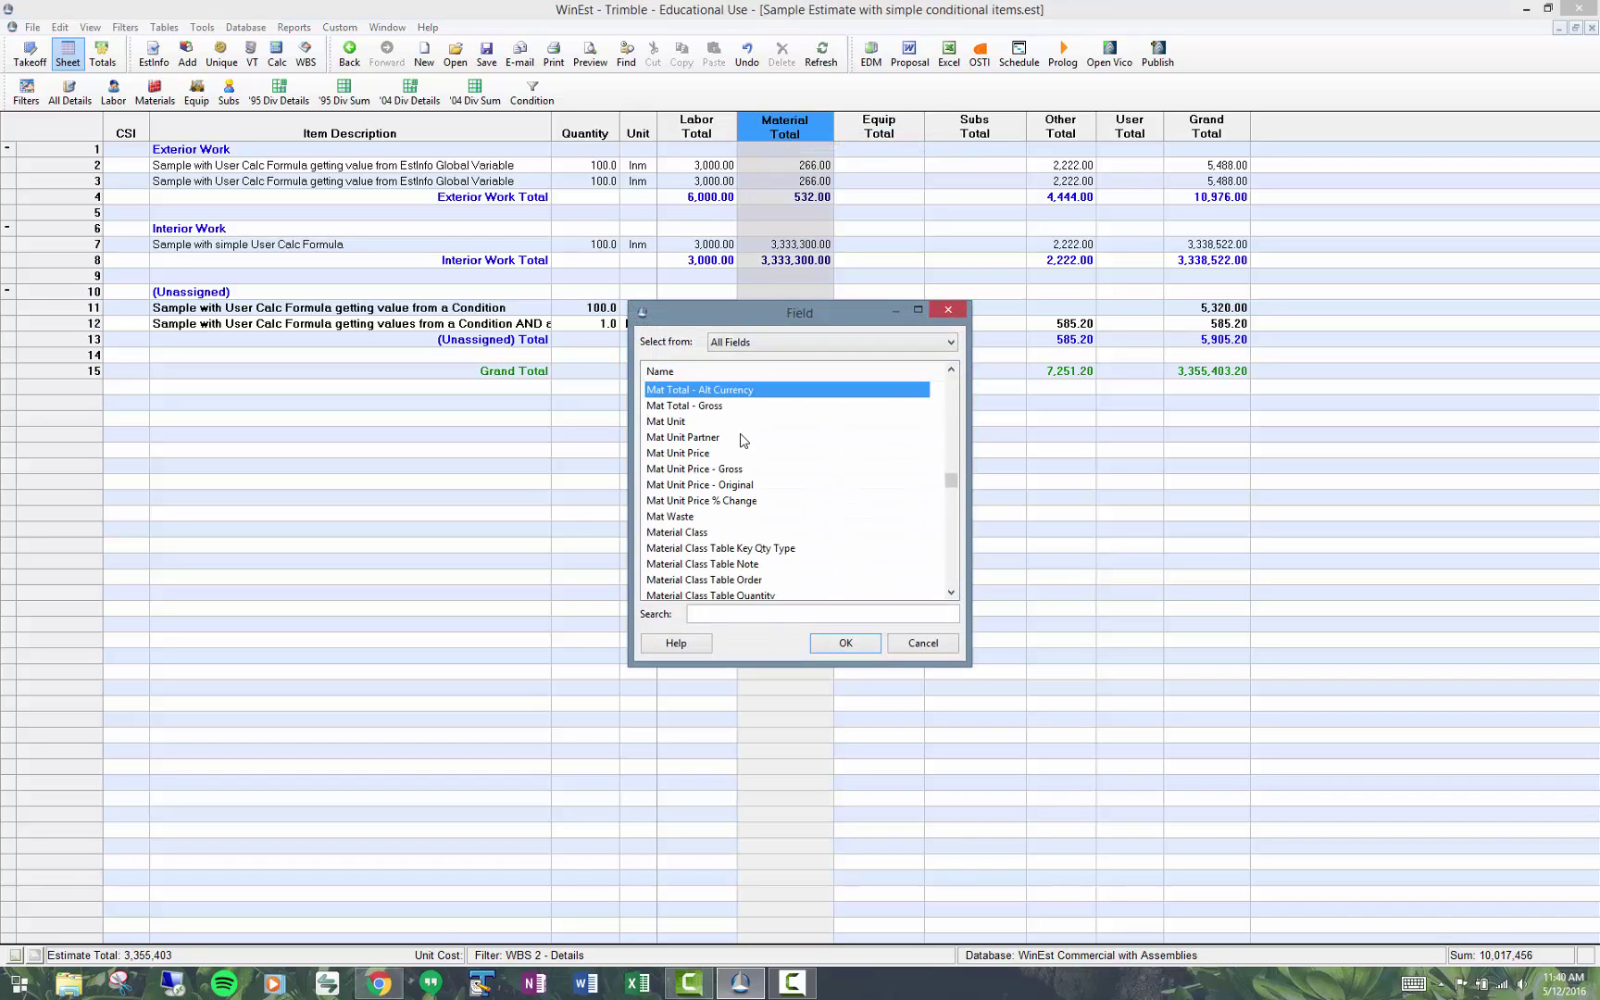
scroll(739, 444, up, 2)
scroll(740, 444, up, 4)
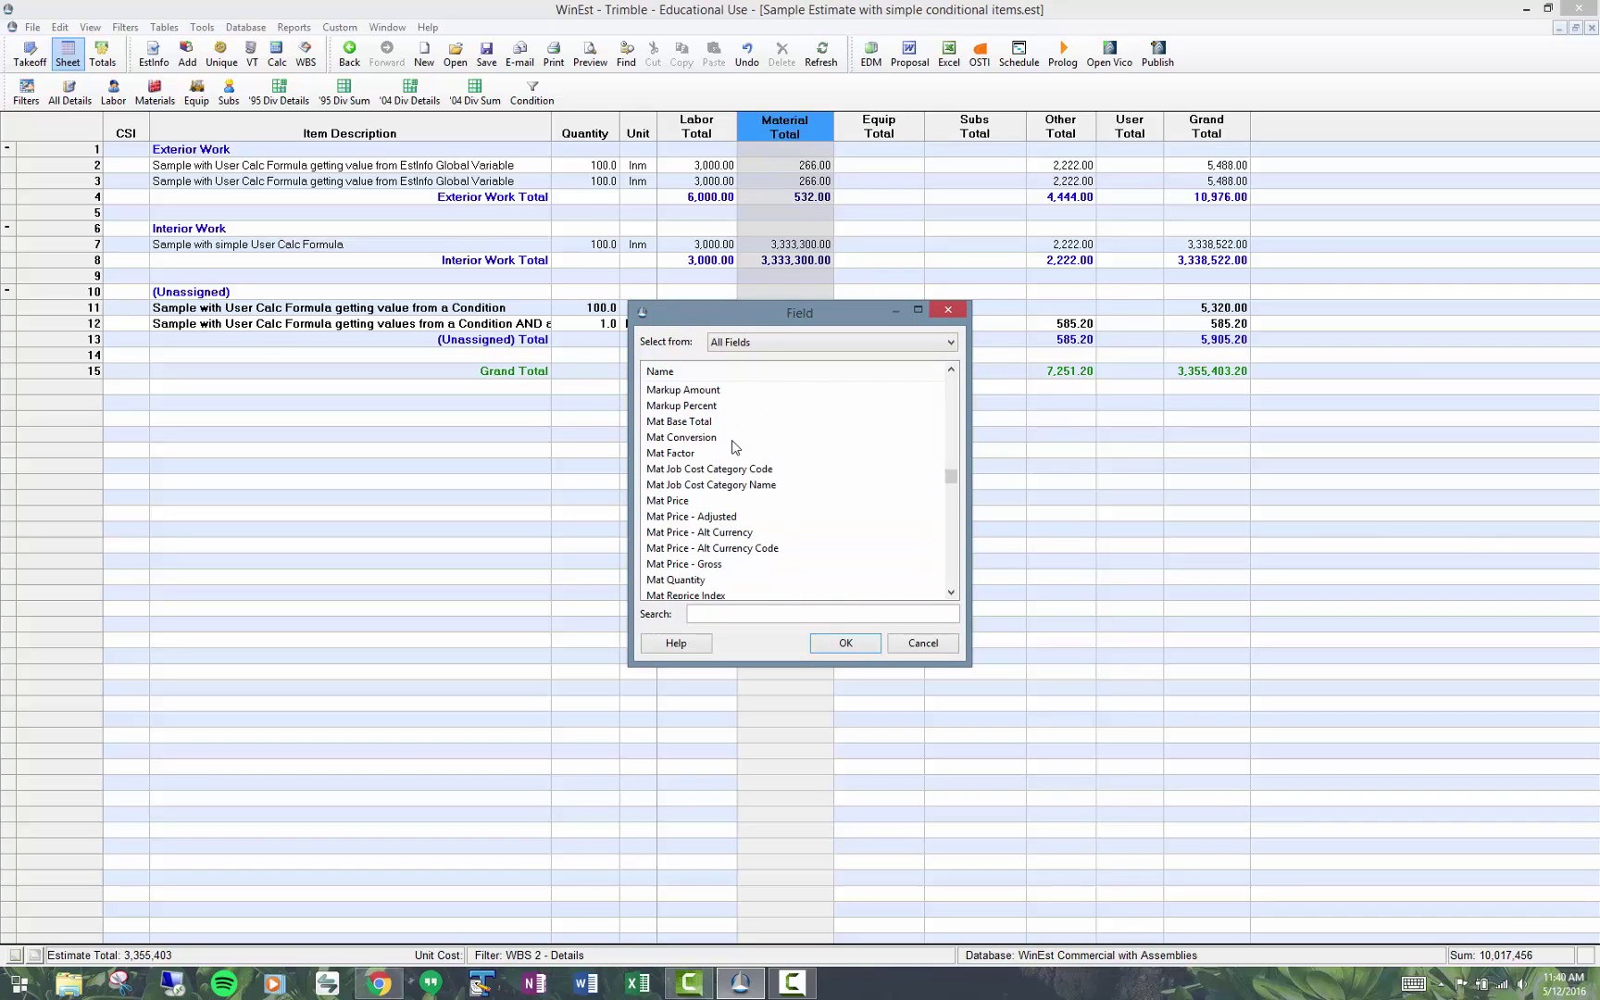
scroll(735, 450, down, 1)
double_click(711, 504)
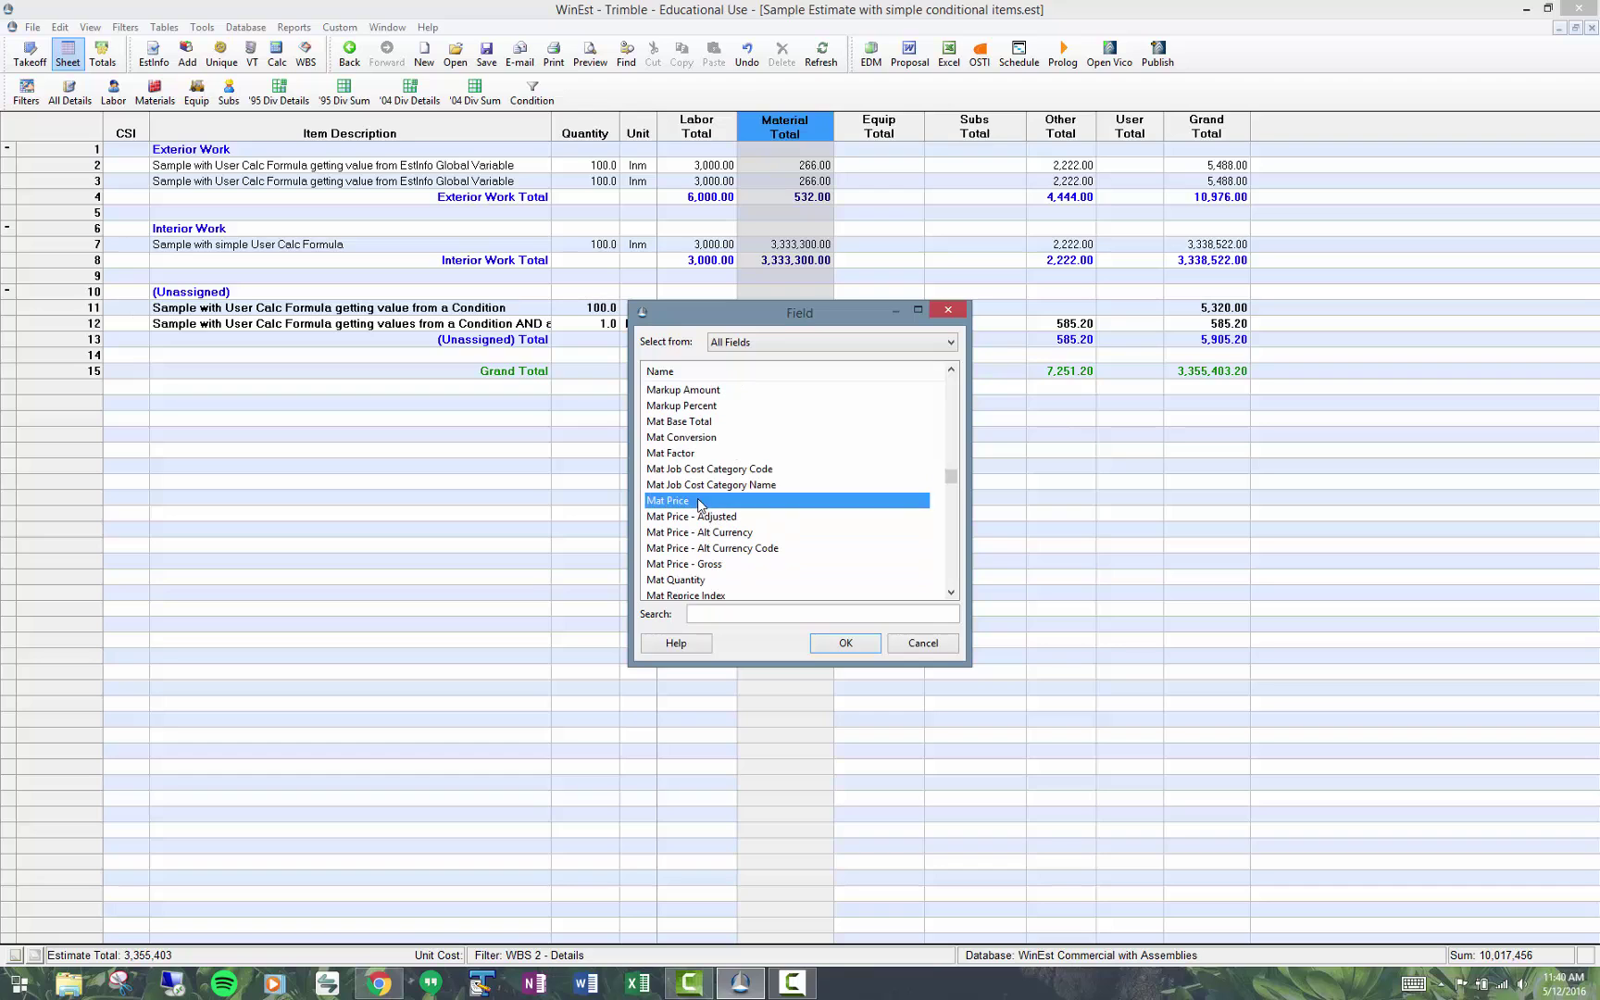
click(936, 478)
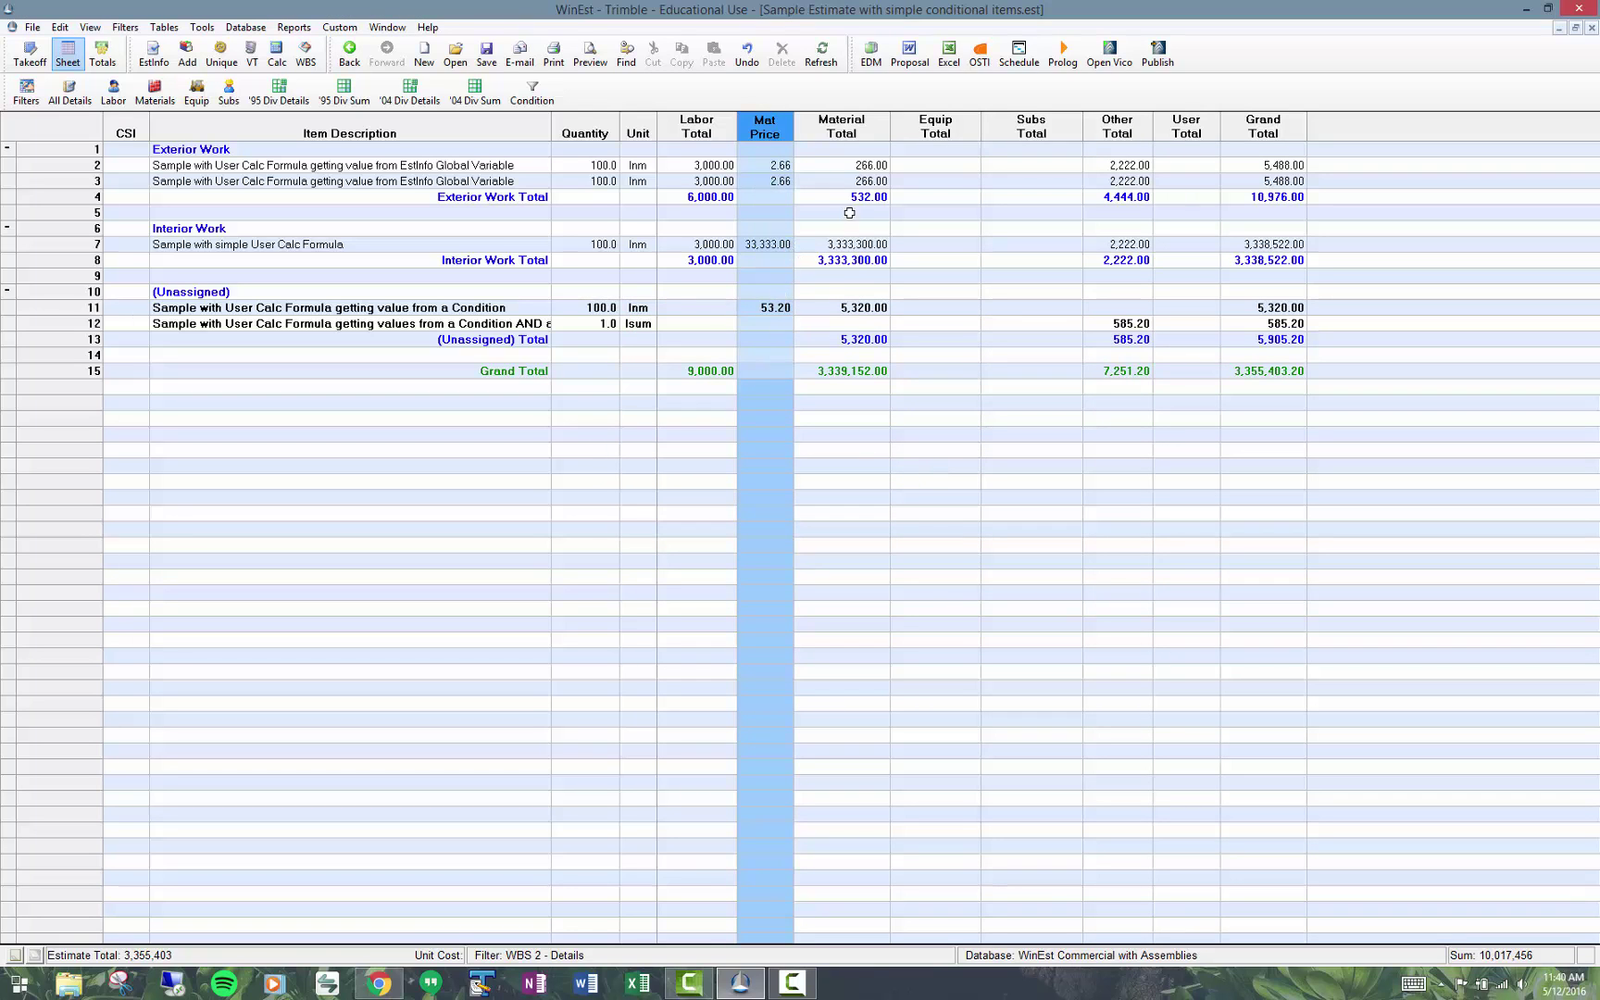
Check row 11's price 53.20, quantity 100.0 and total 5,320.00; widen Item Description further.
click(772, 310)
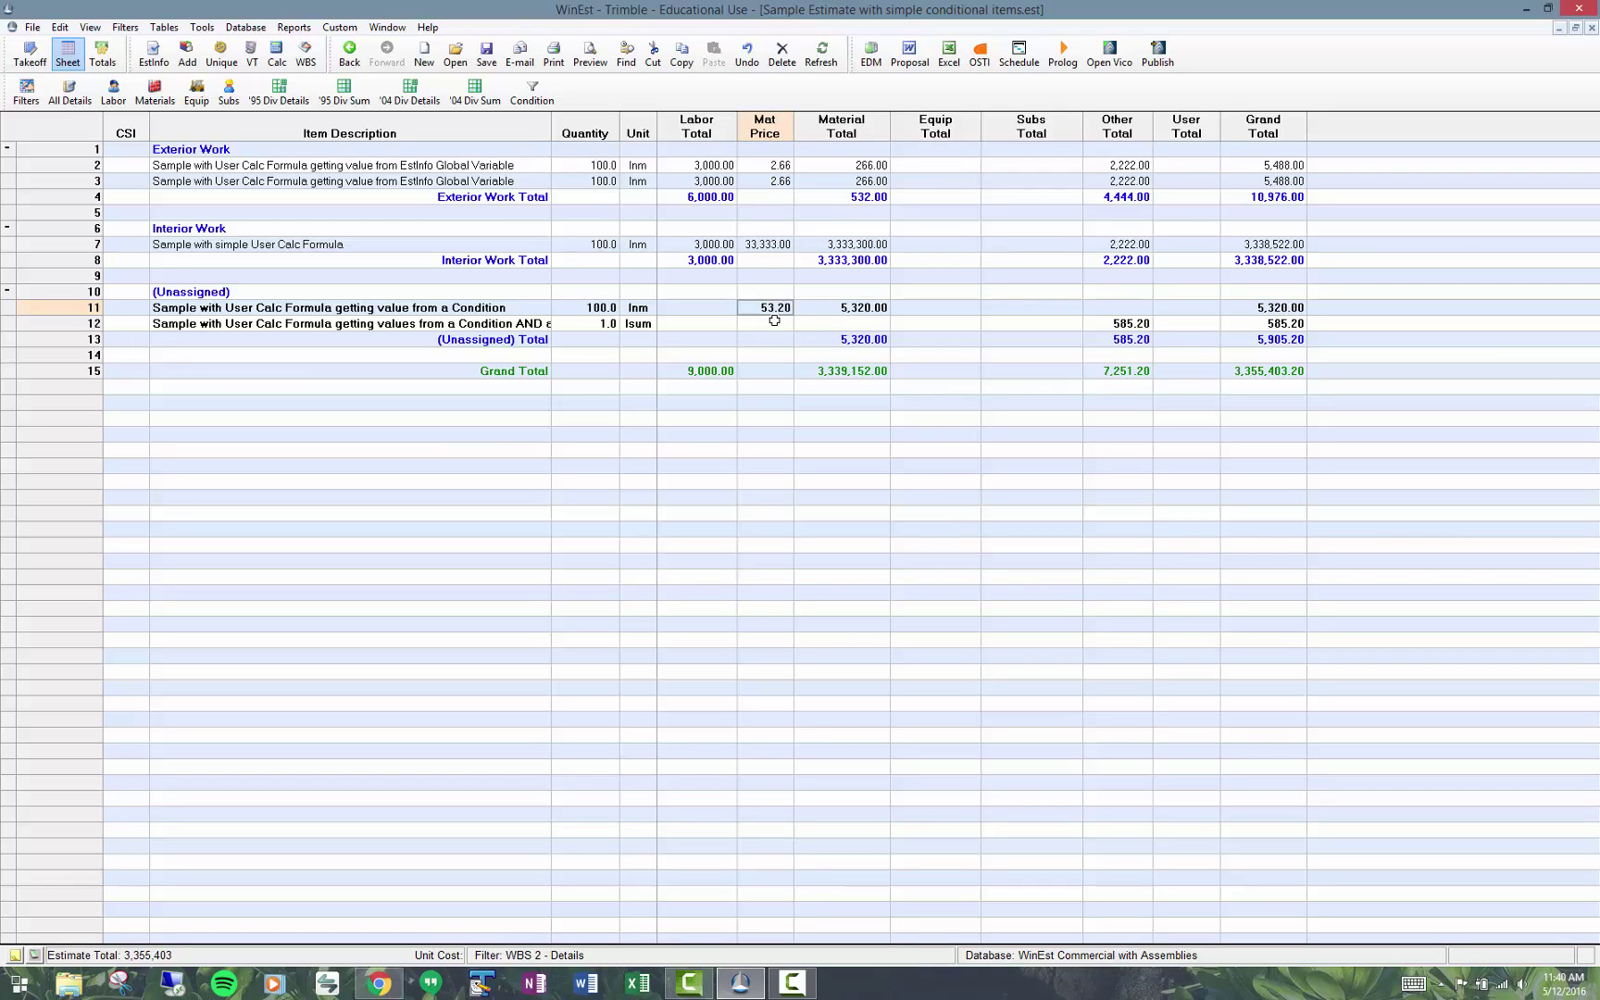
click(597, 307)
click(836, 308)
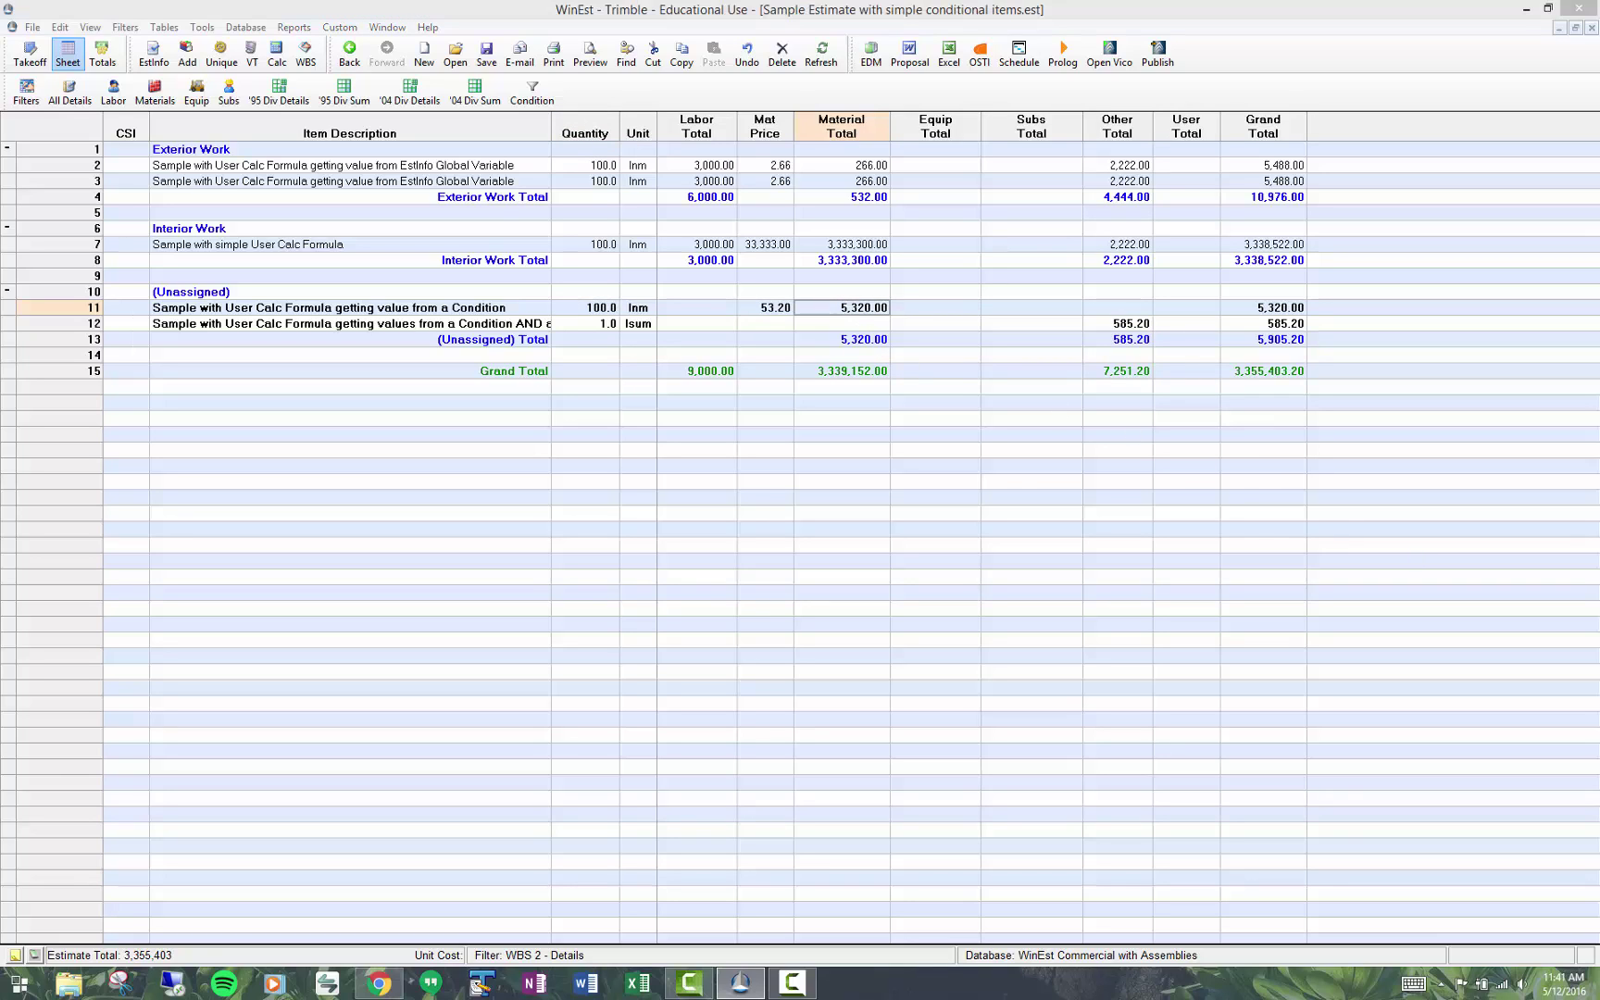
click(59, 308)
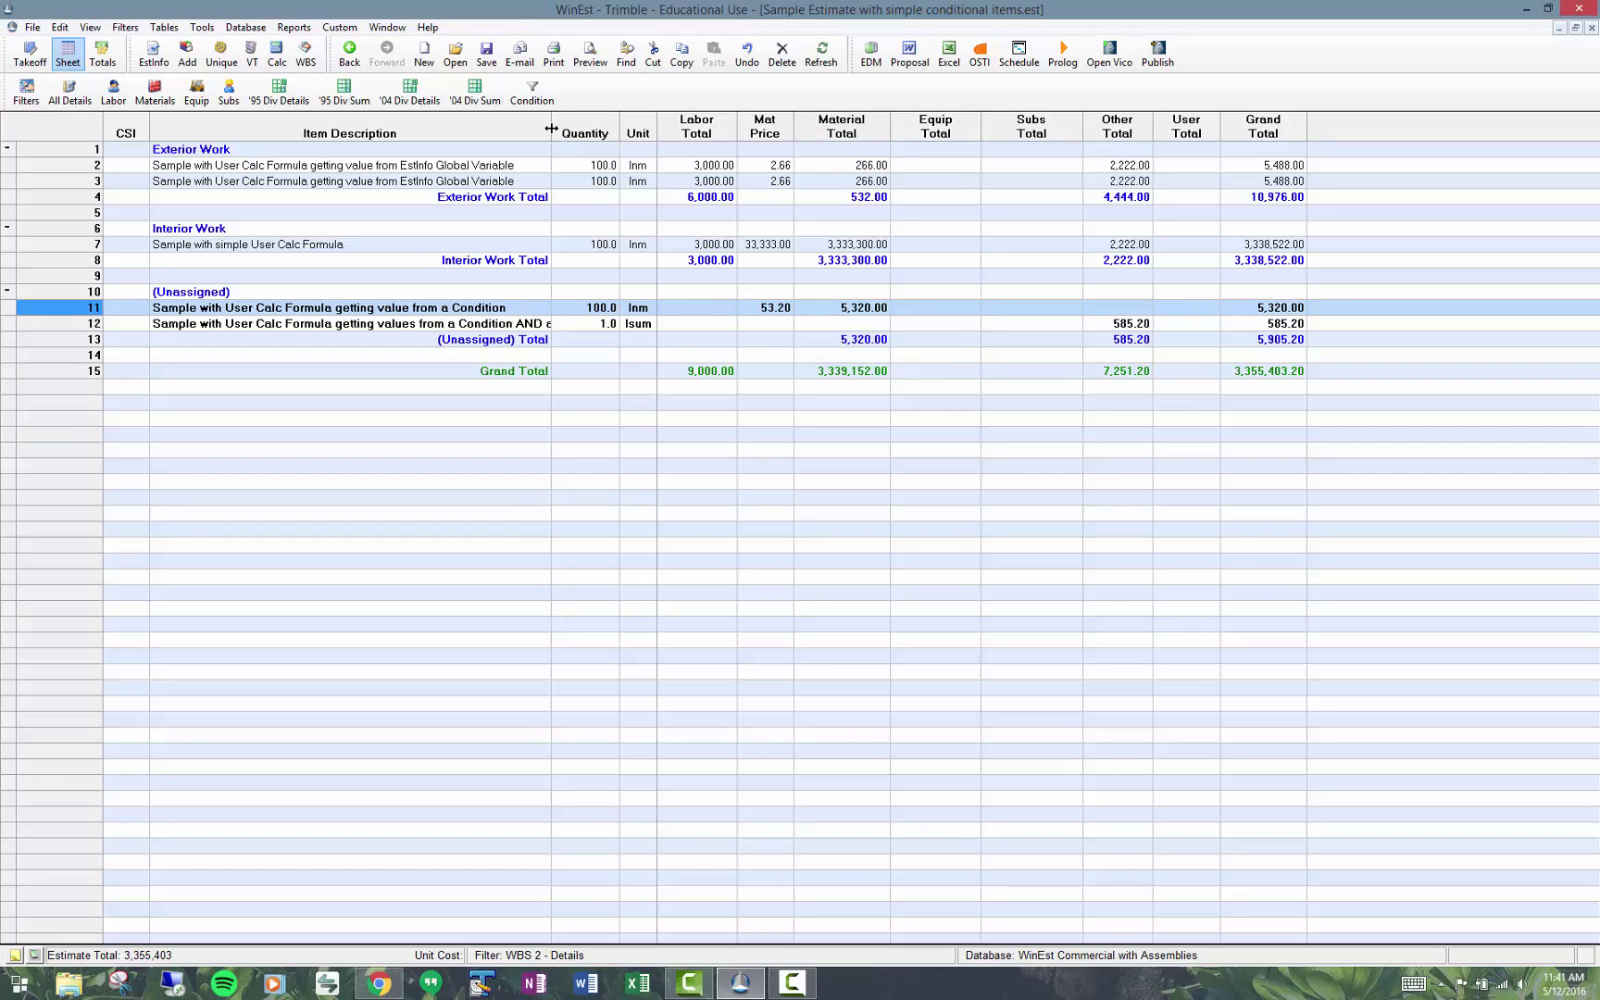
drag(552, 133, 607, 139)
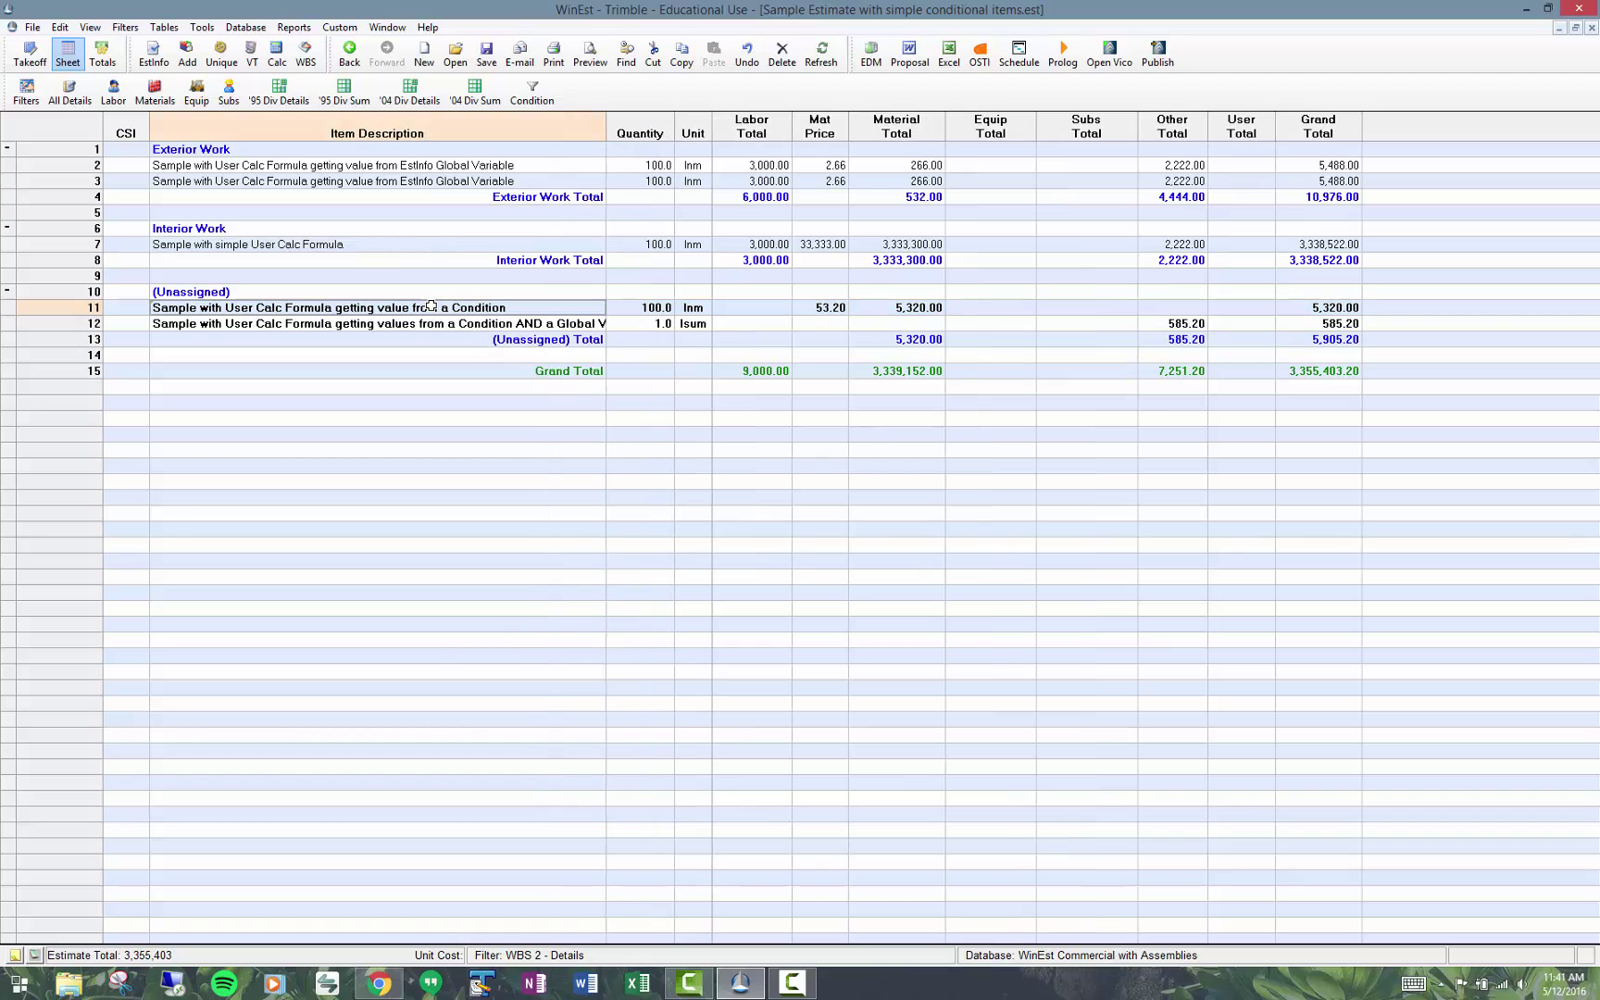
click(478, 322)
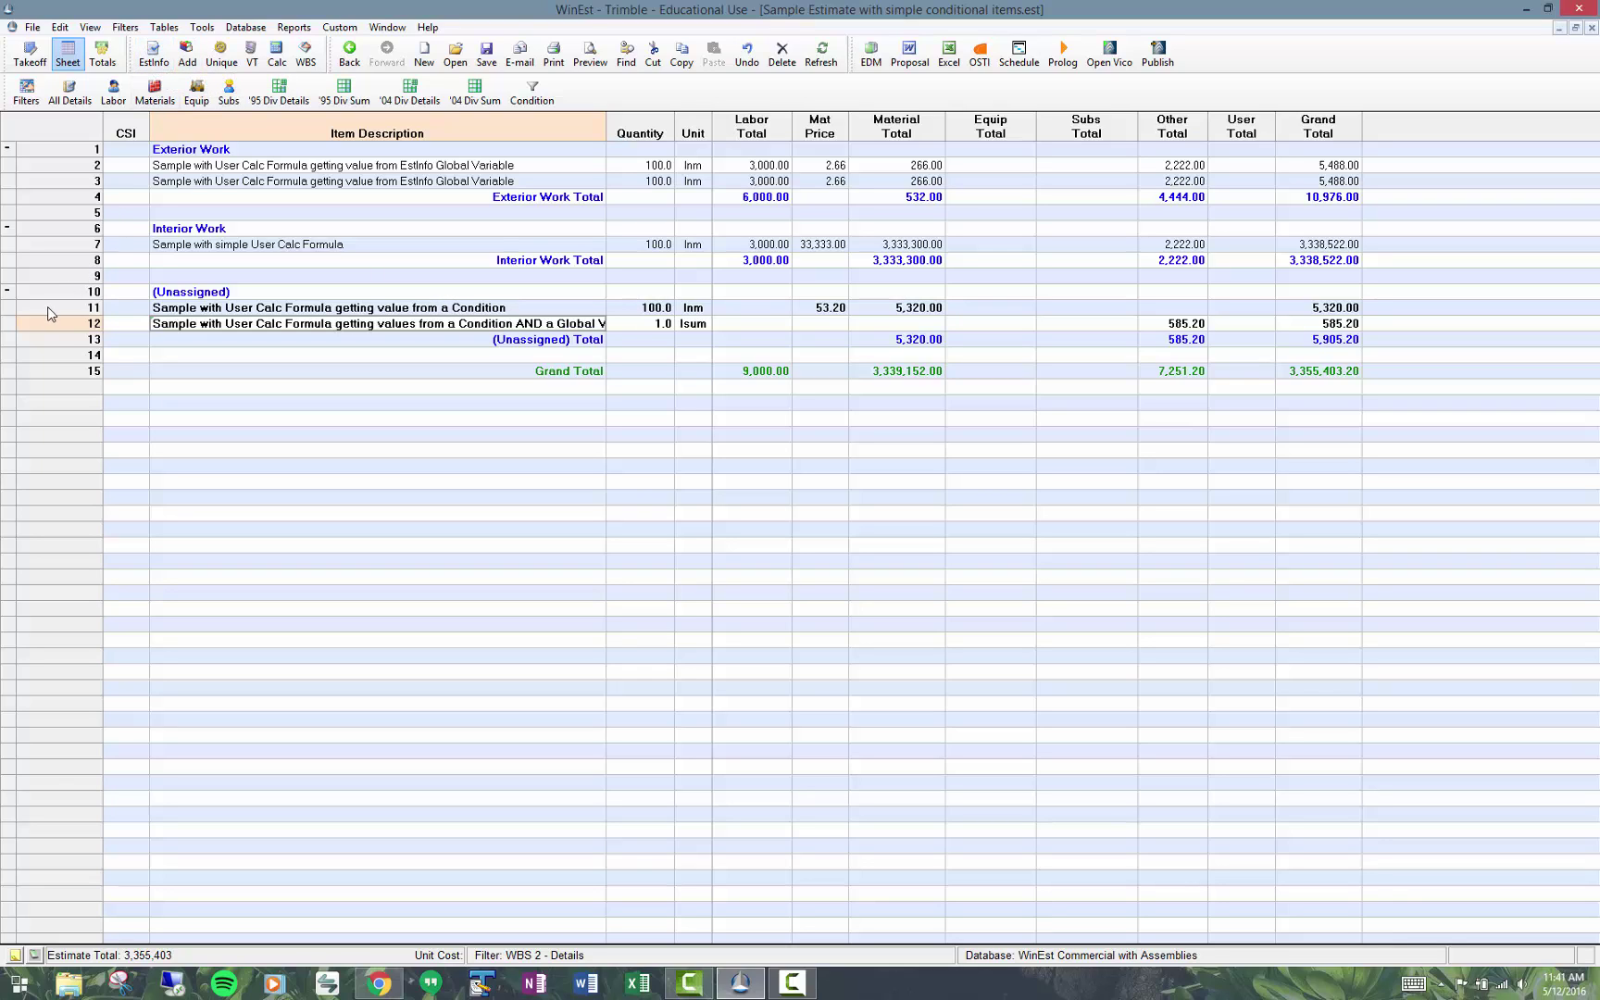
Review row 12's user calculation formula, noting $Factor and SETITEMFIELDVALUE, then close it.
double_click(11, 326)
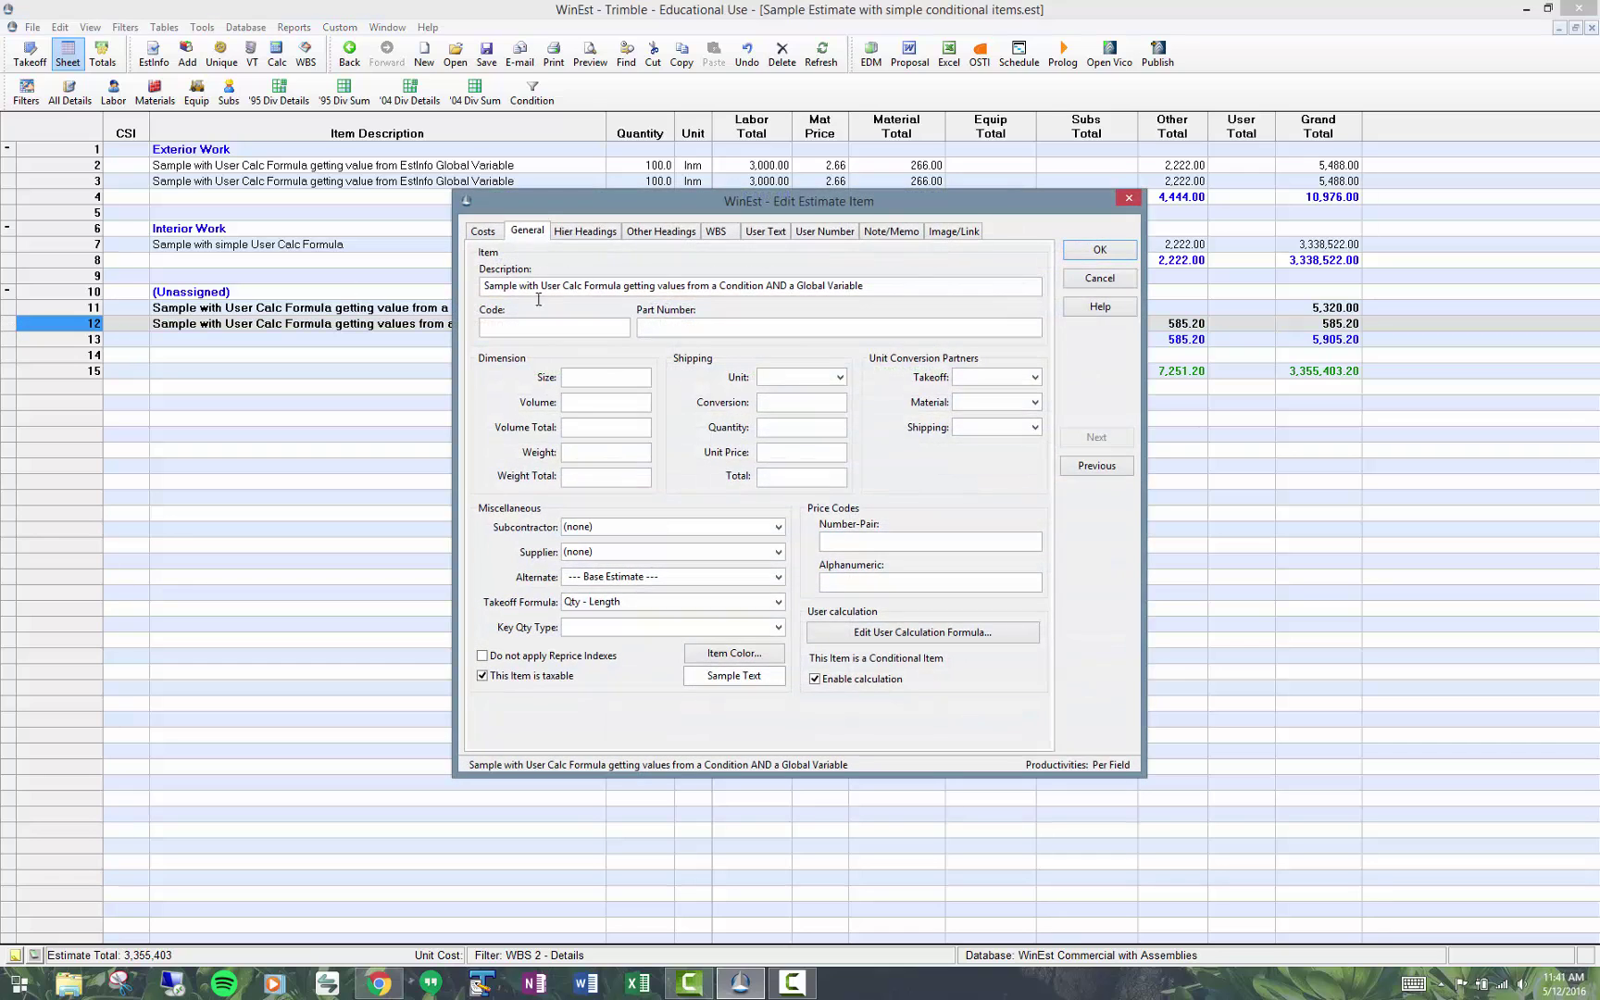
click(996, 637)
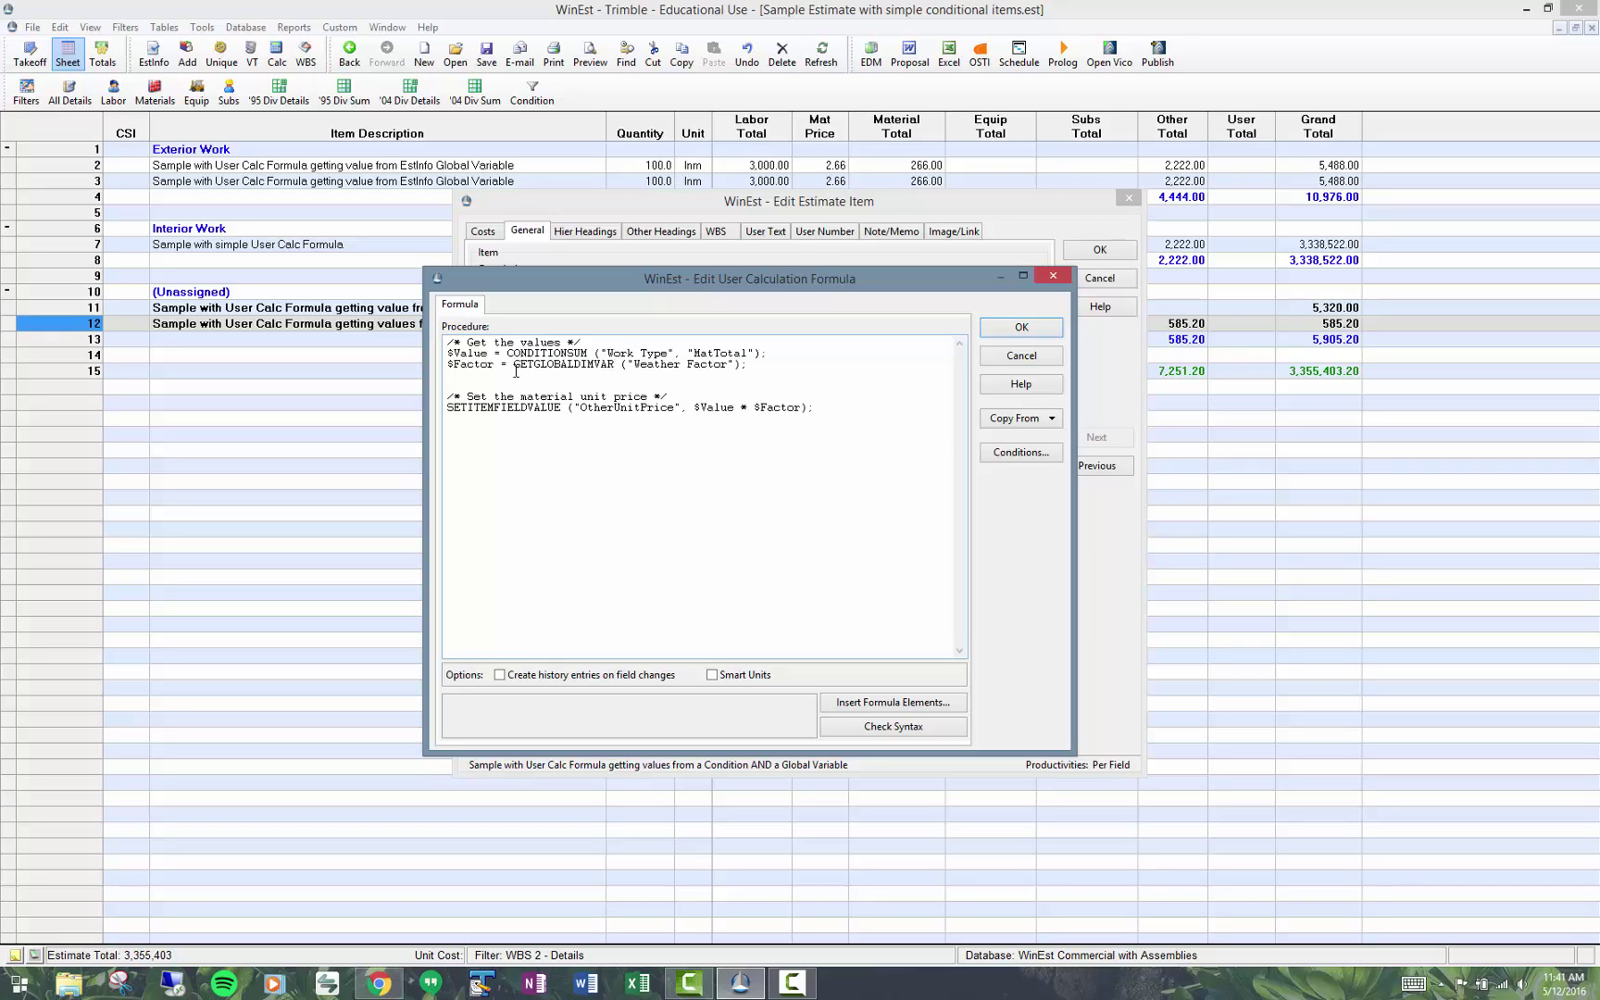
drag(450, 368, 506, 365)
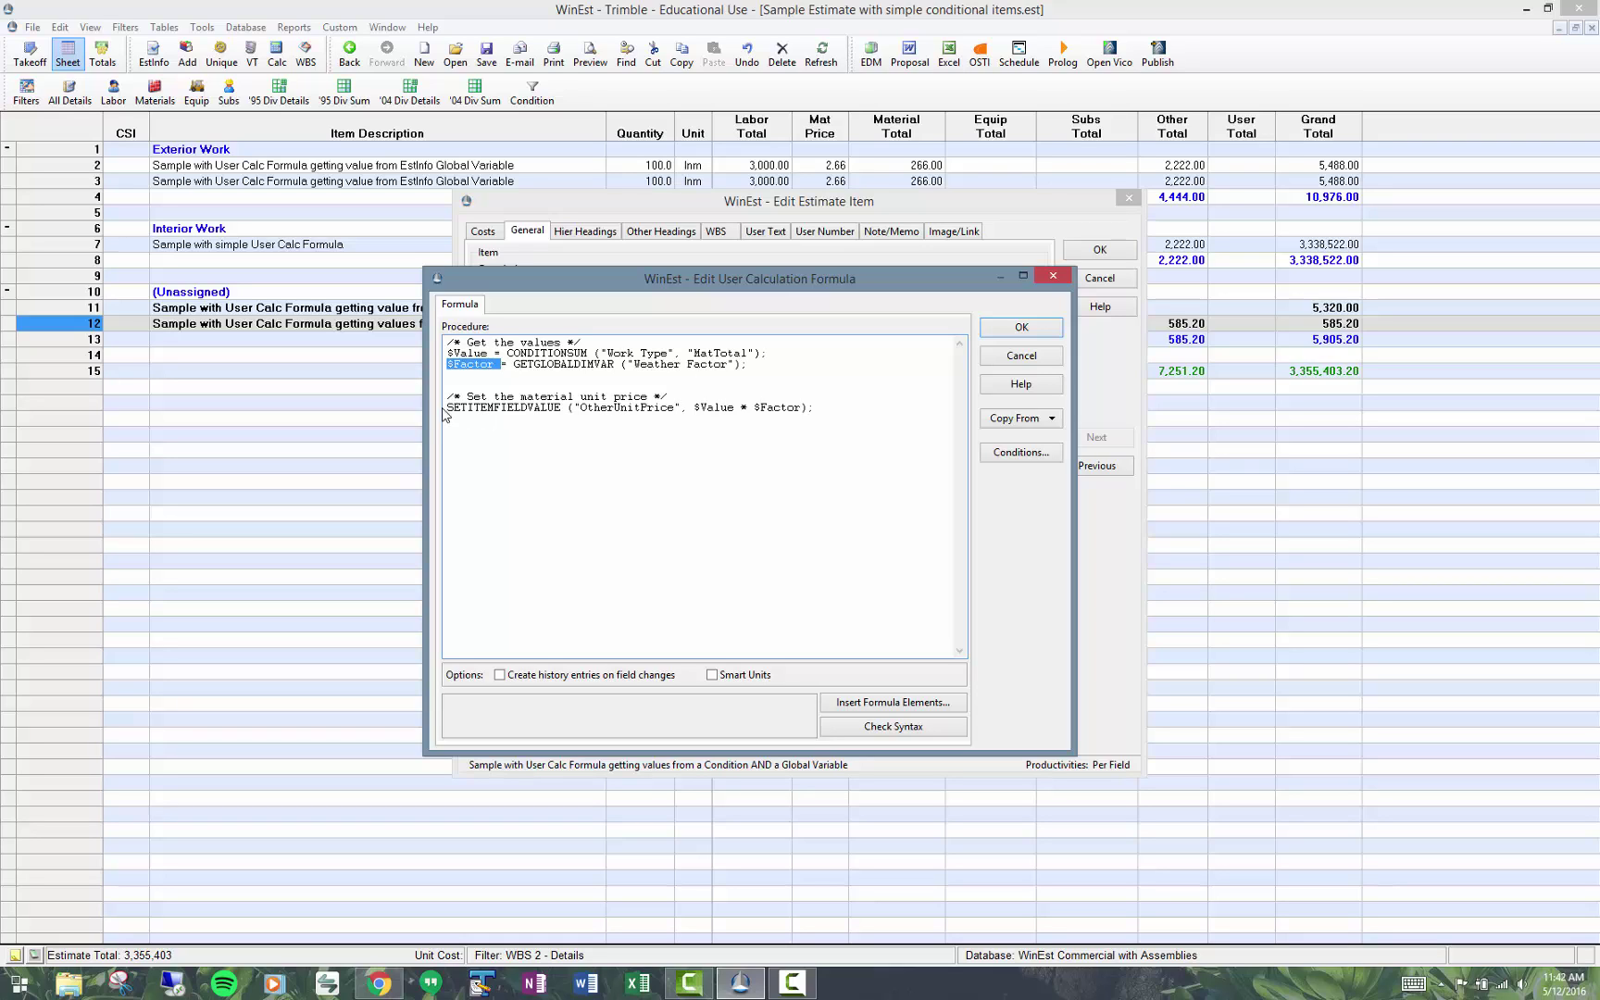
drag(449, 408, 567, 408)
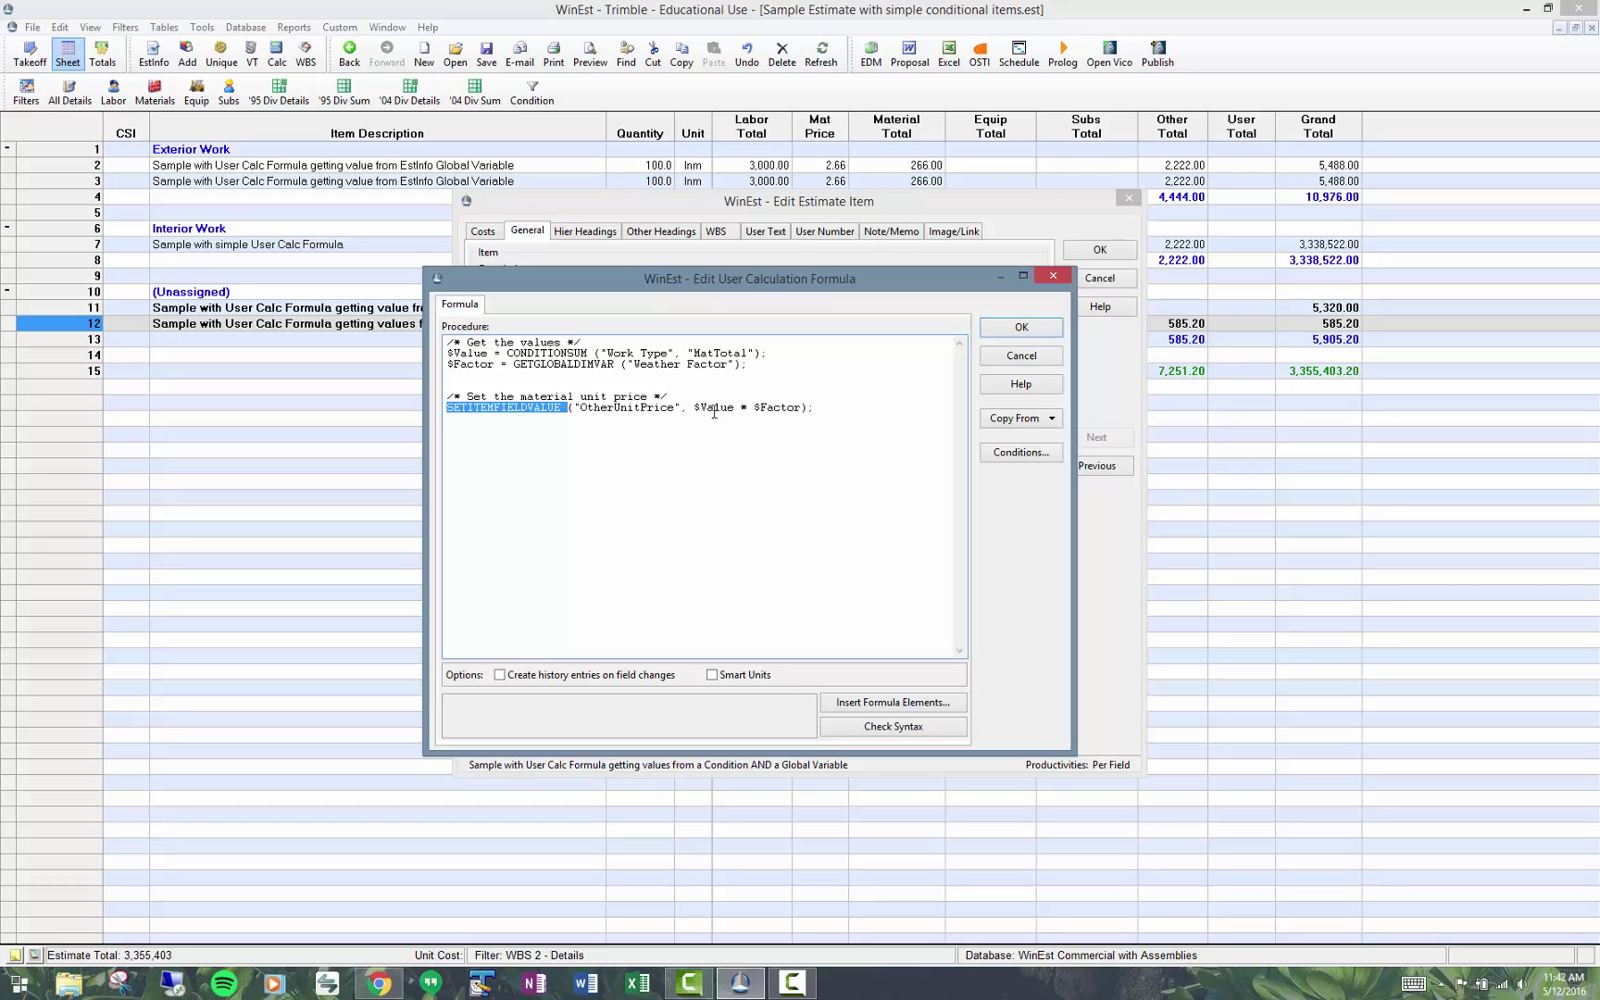
click(1047, 331)
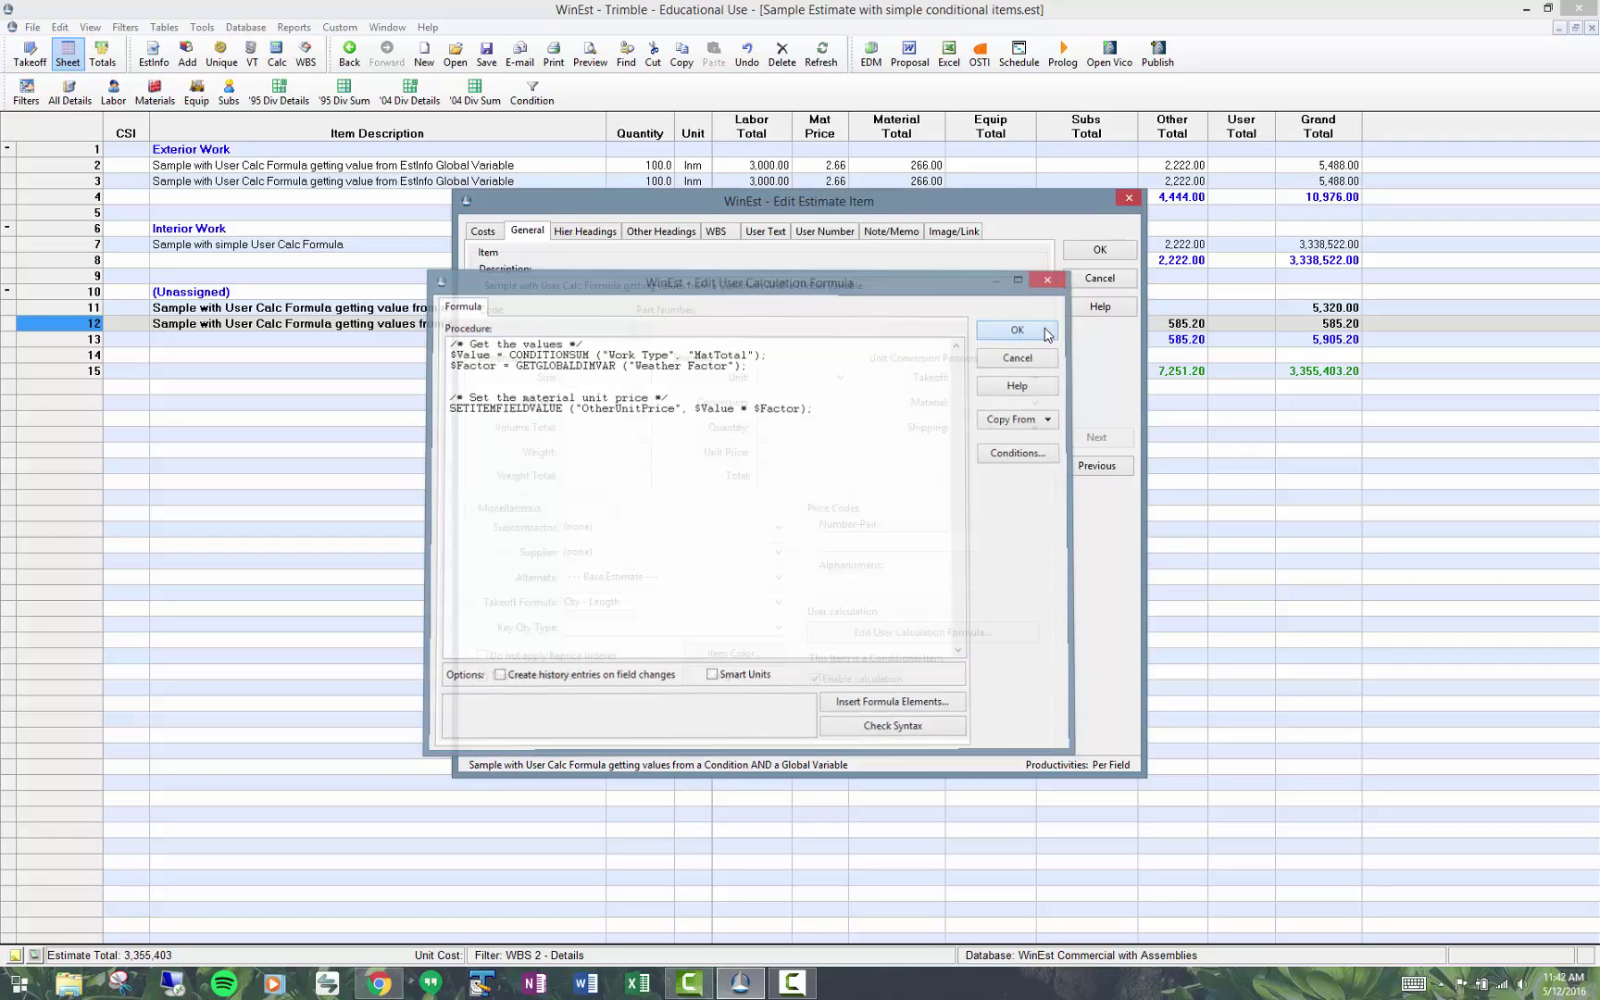
click(1102, 252)
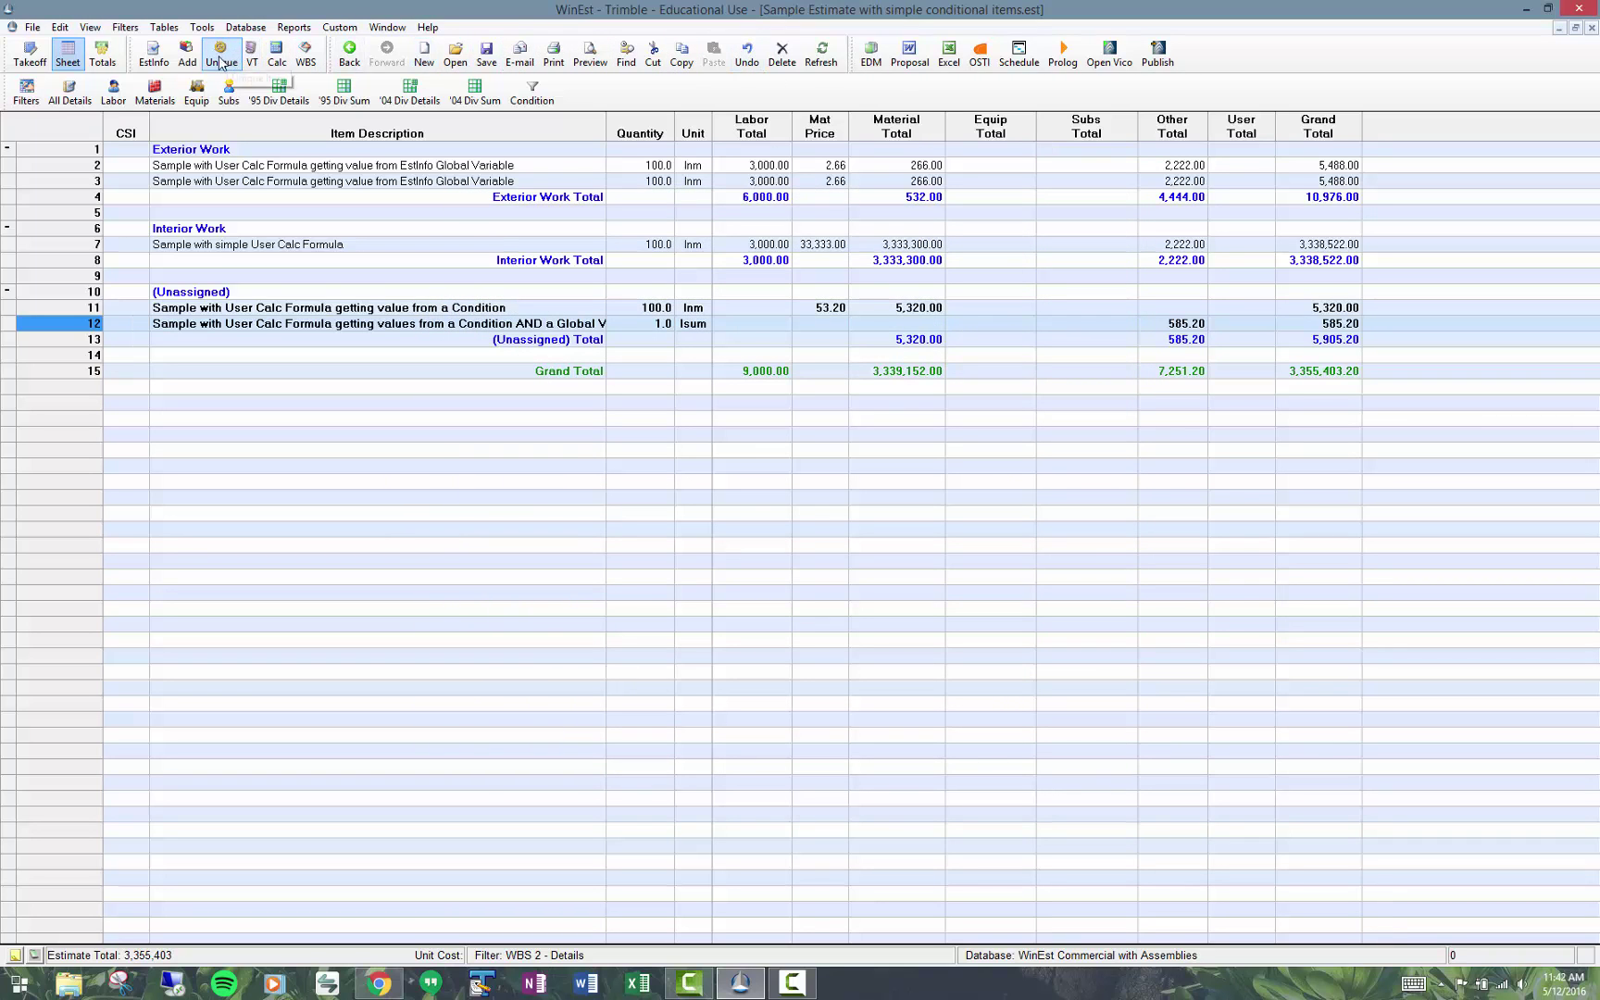
Check the Dimensional Variables in Estimate Information, confirming Weather Factor is 1.1, then close.
click(159, 63)
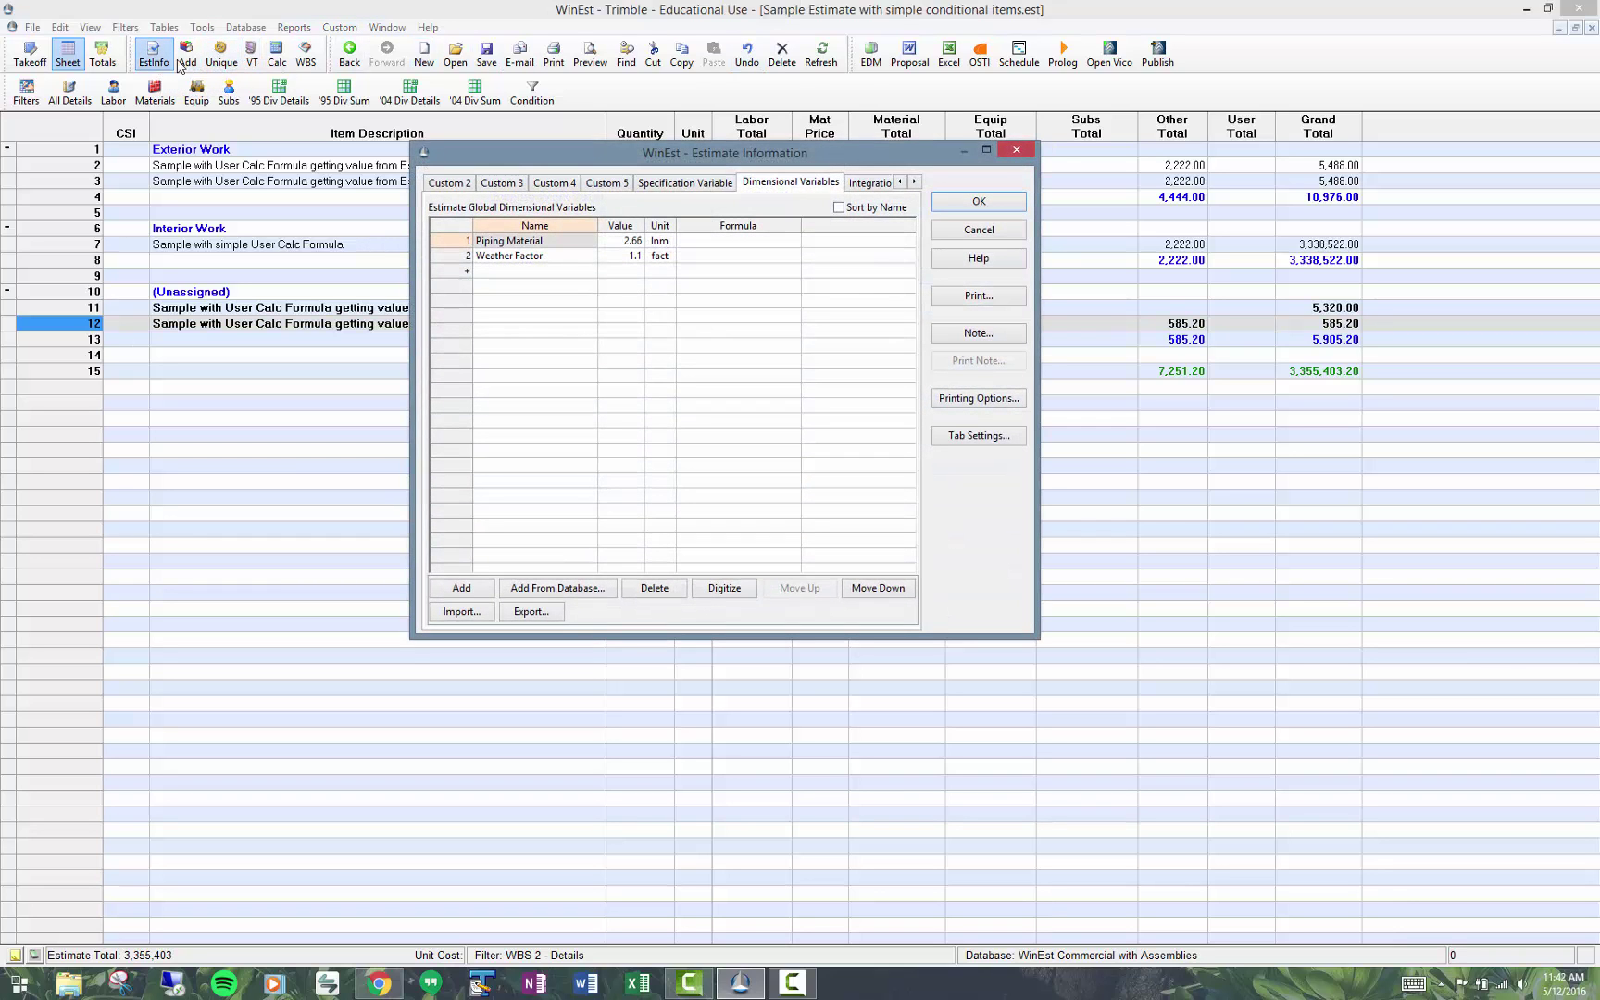
click(695, 183)
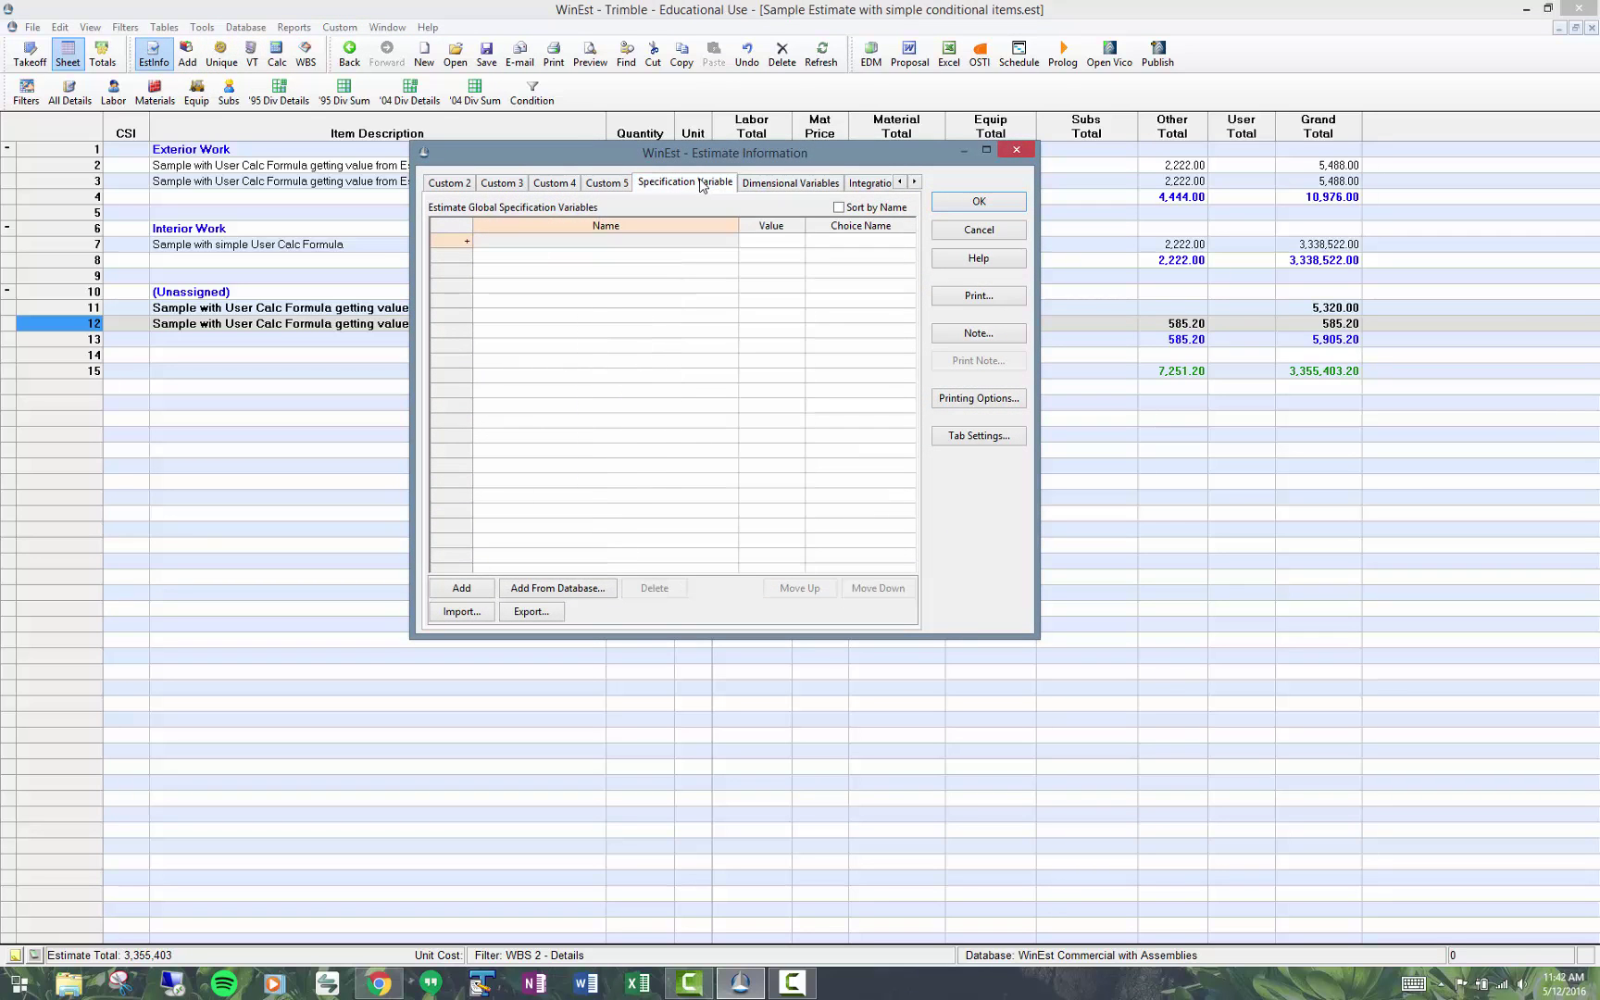
click(793, 184)
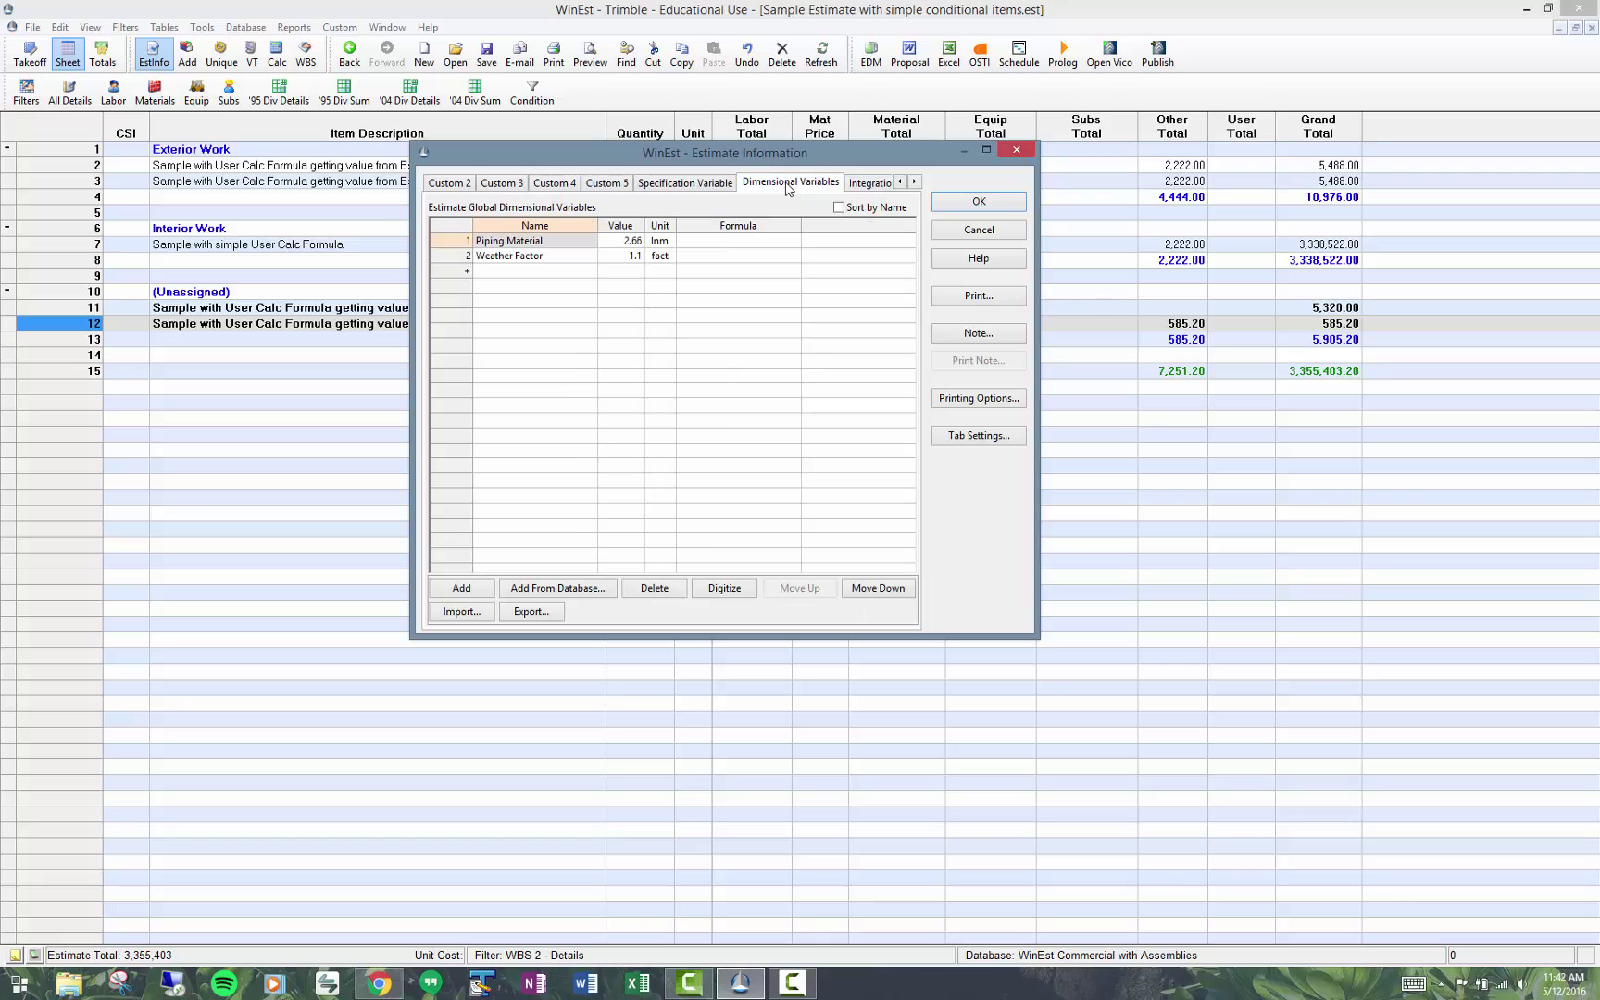
click(555, 256)
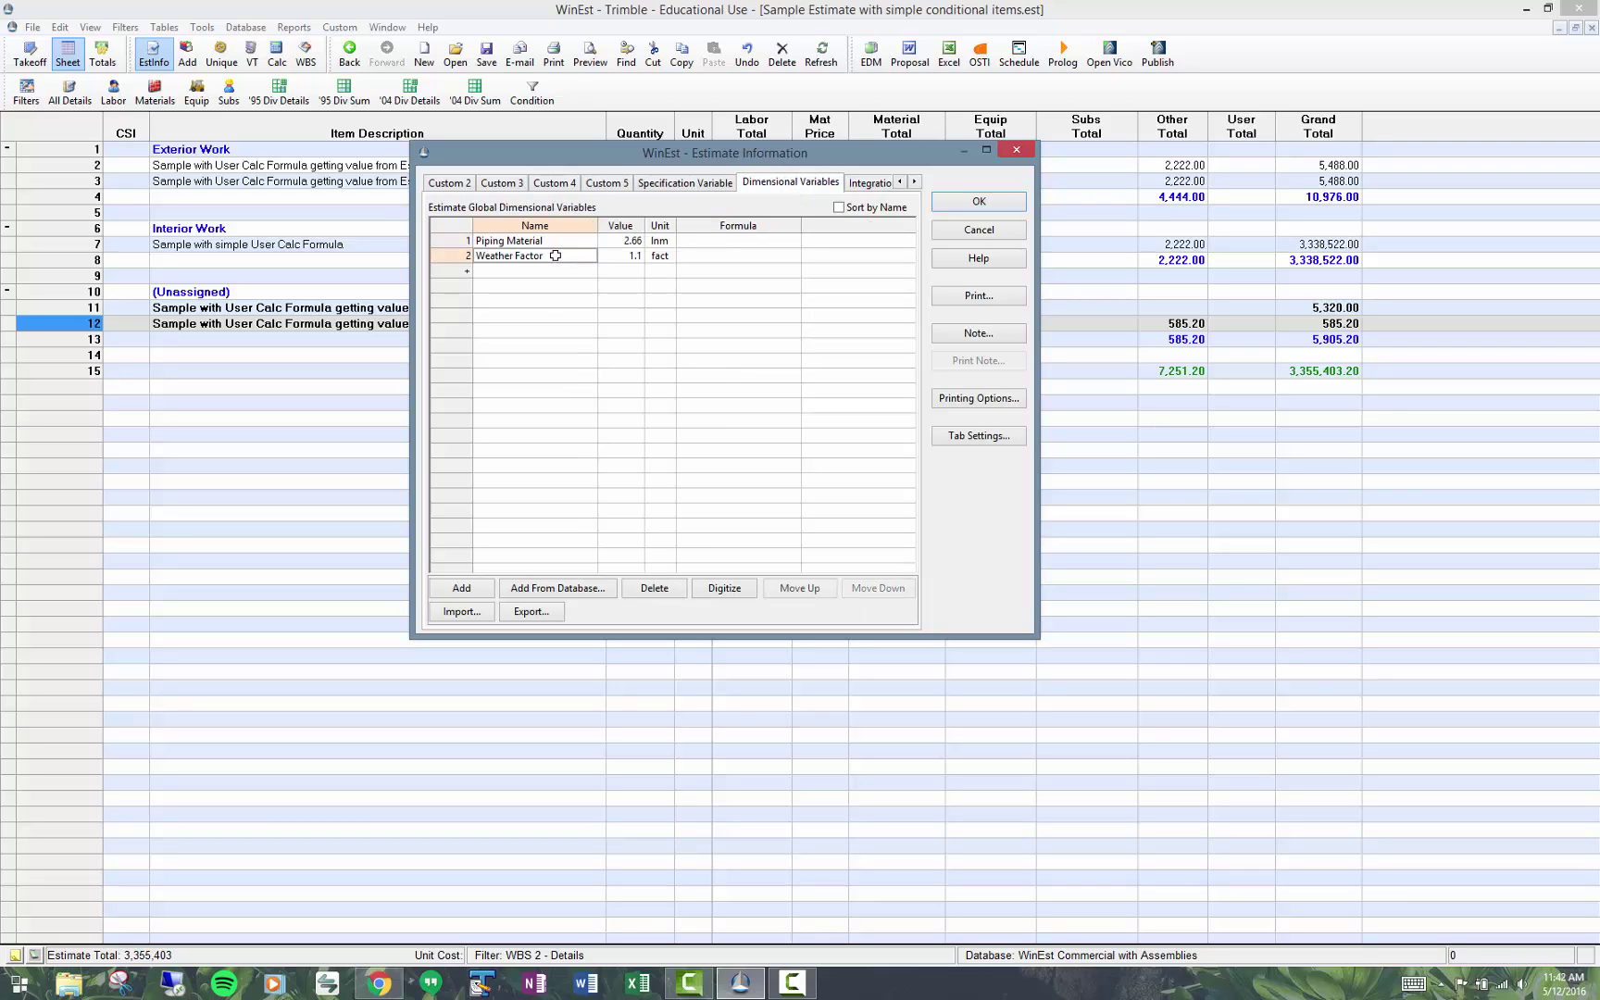
click(634, 256)
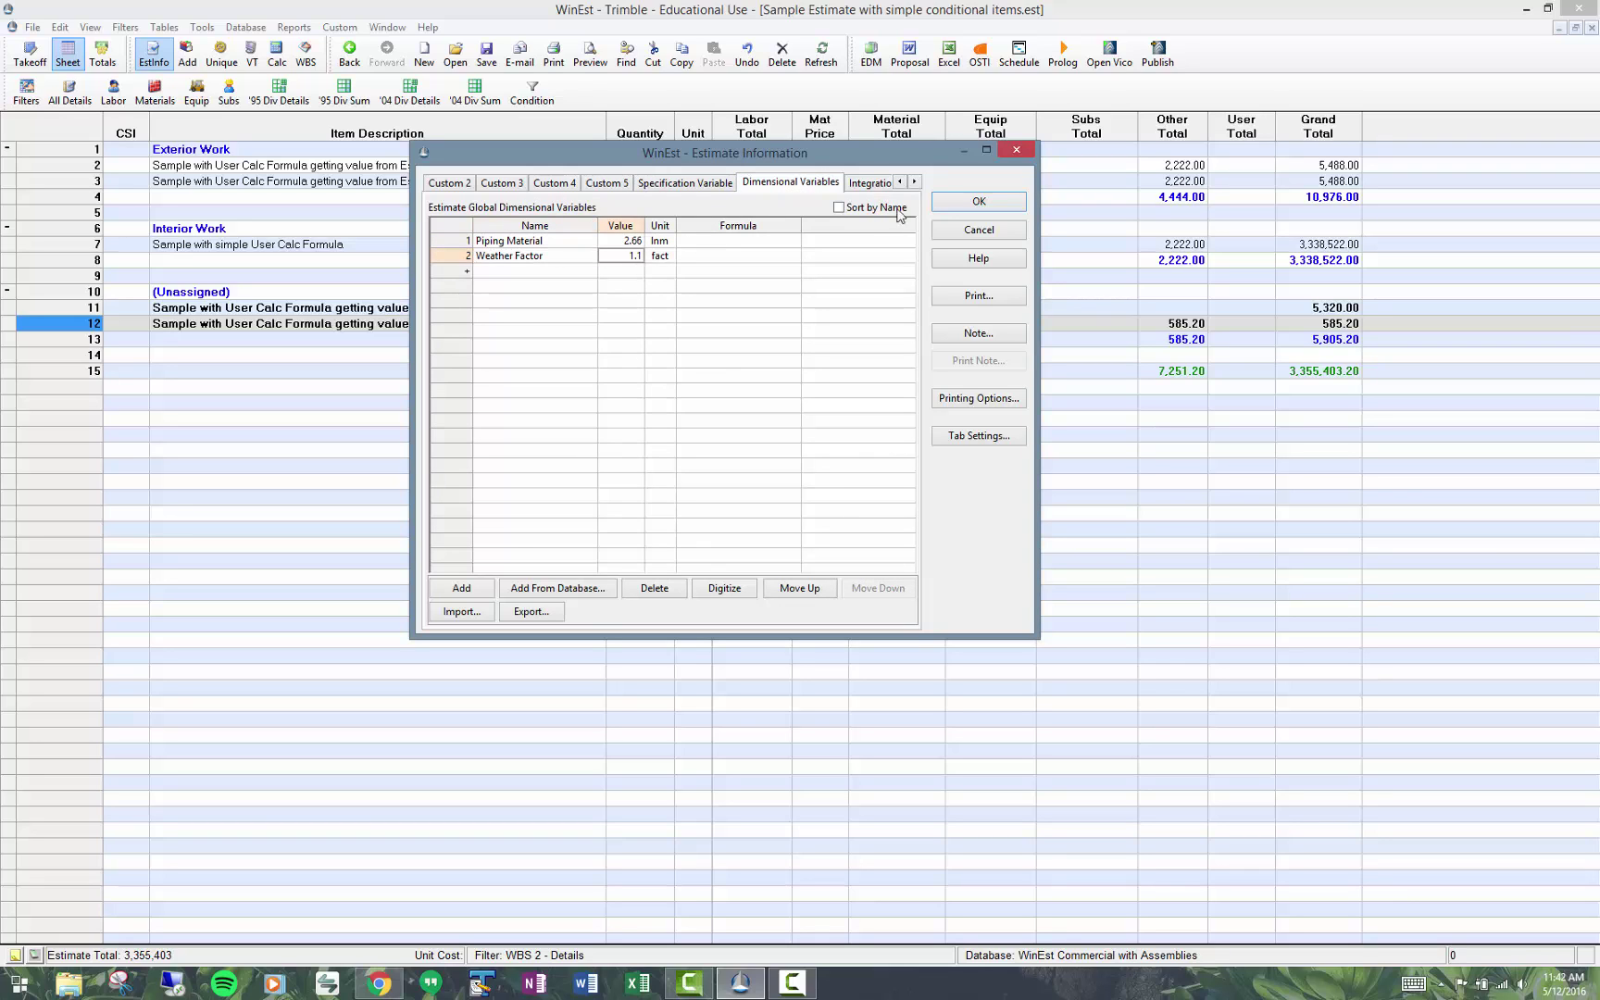
click(979, 202)
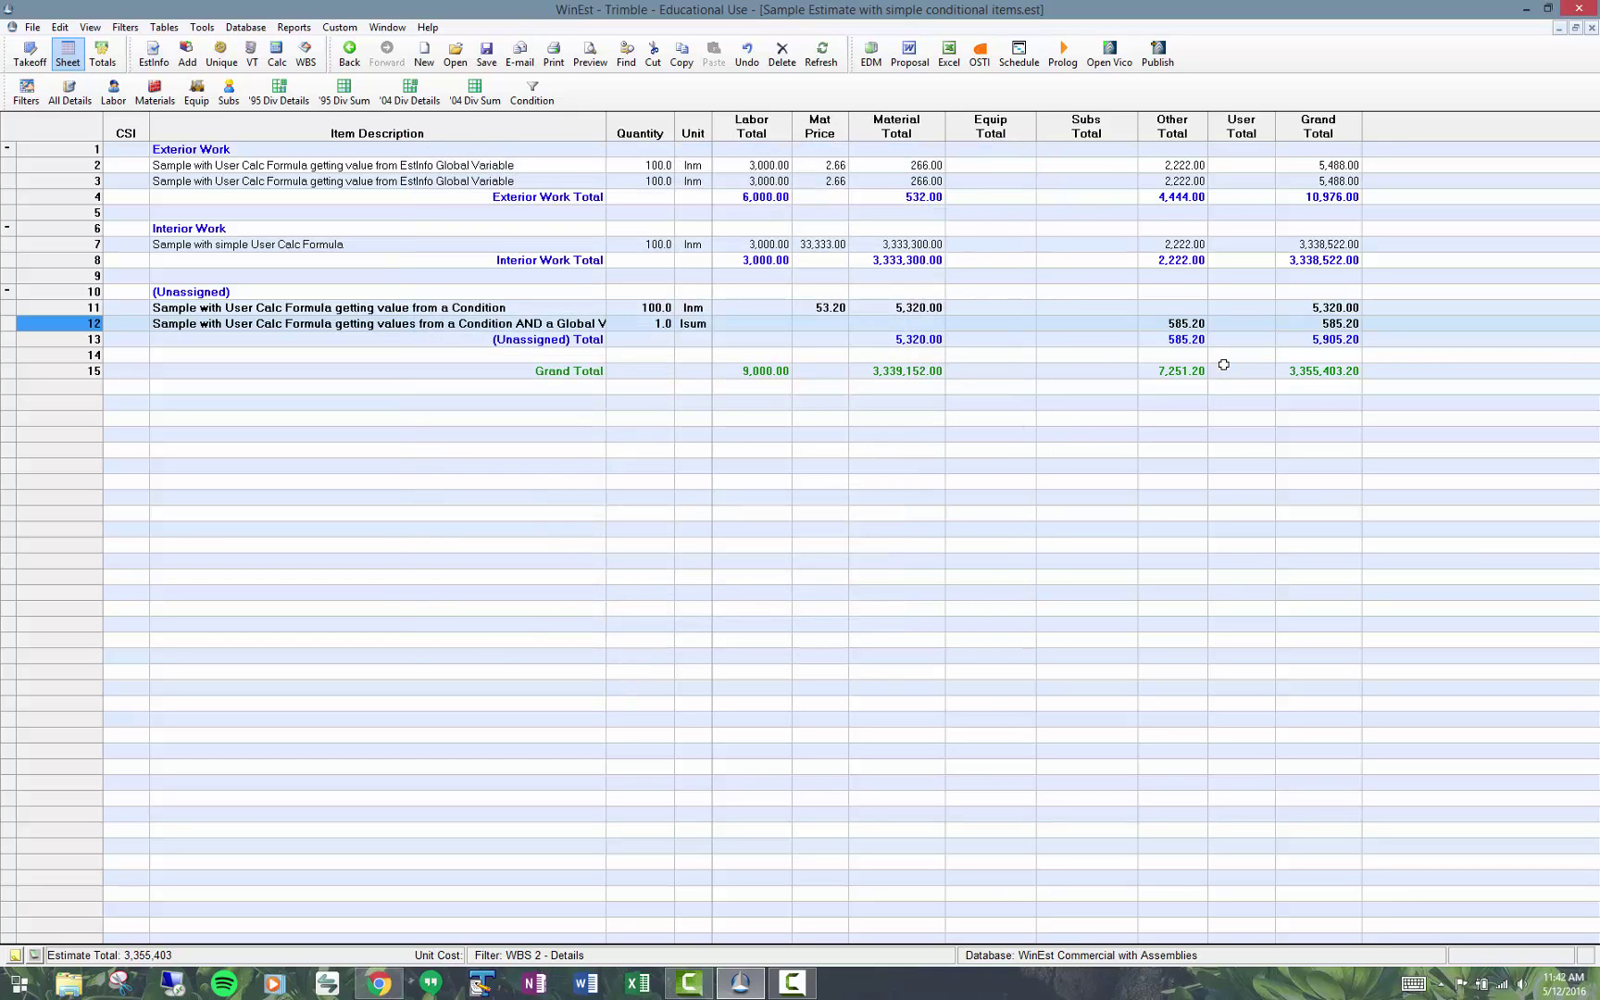
click(1191, 343)
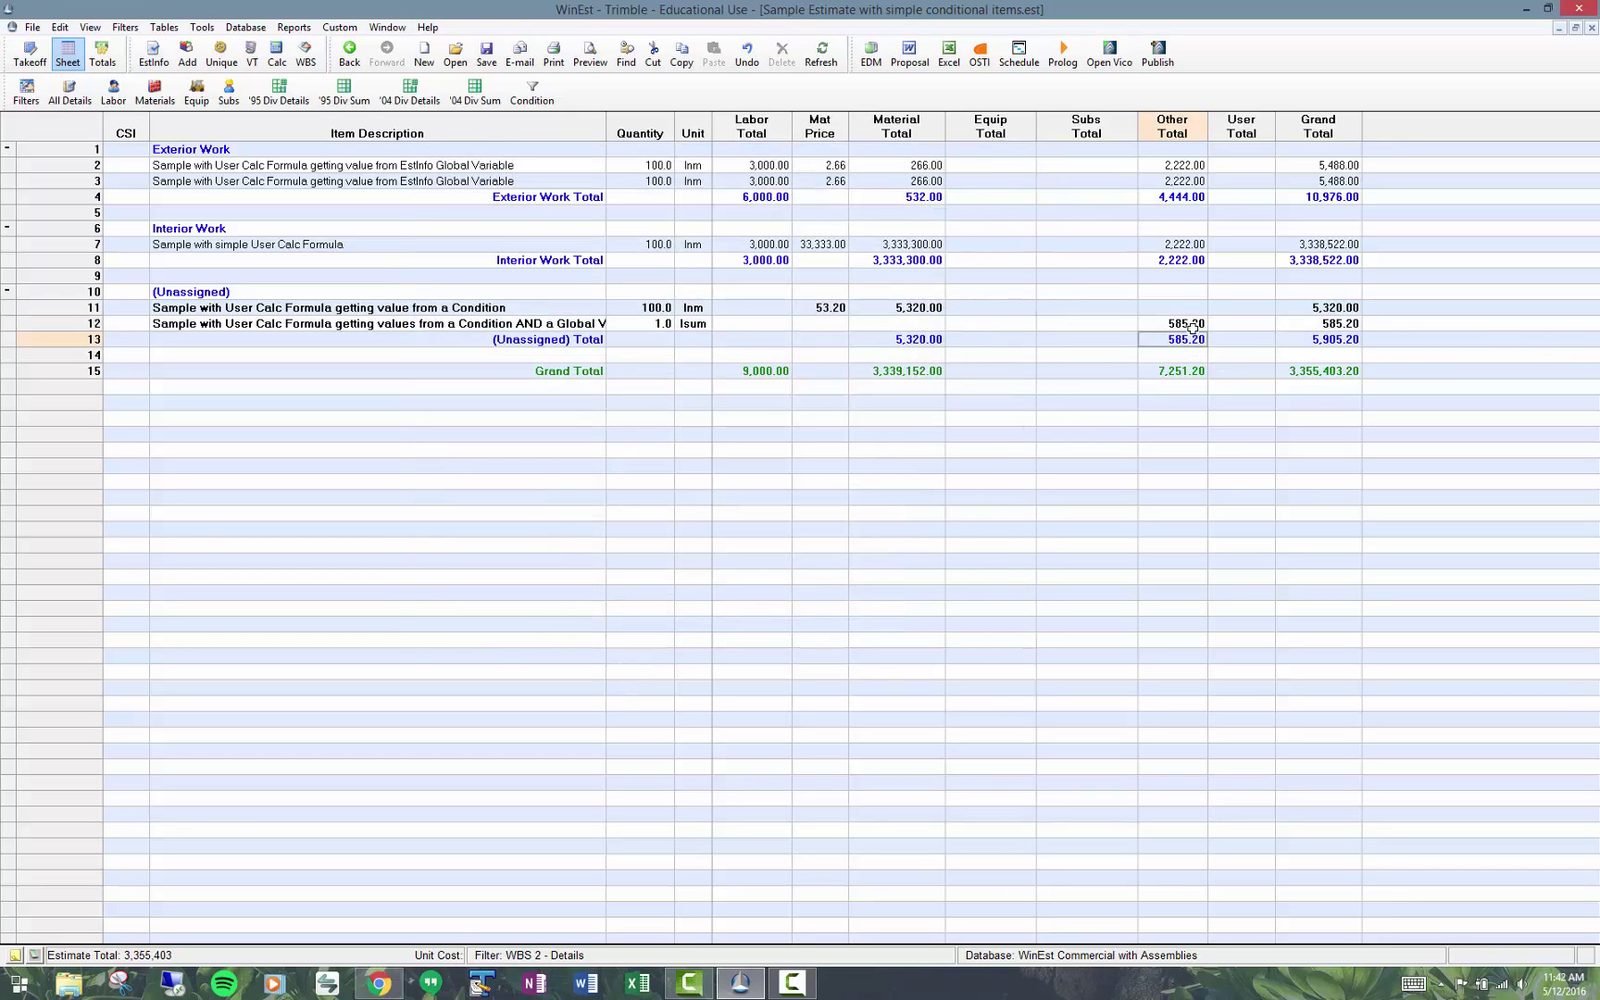
click(1197, 325)
click(838, 307)
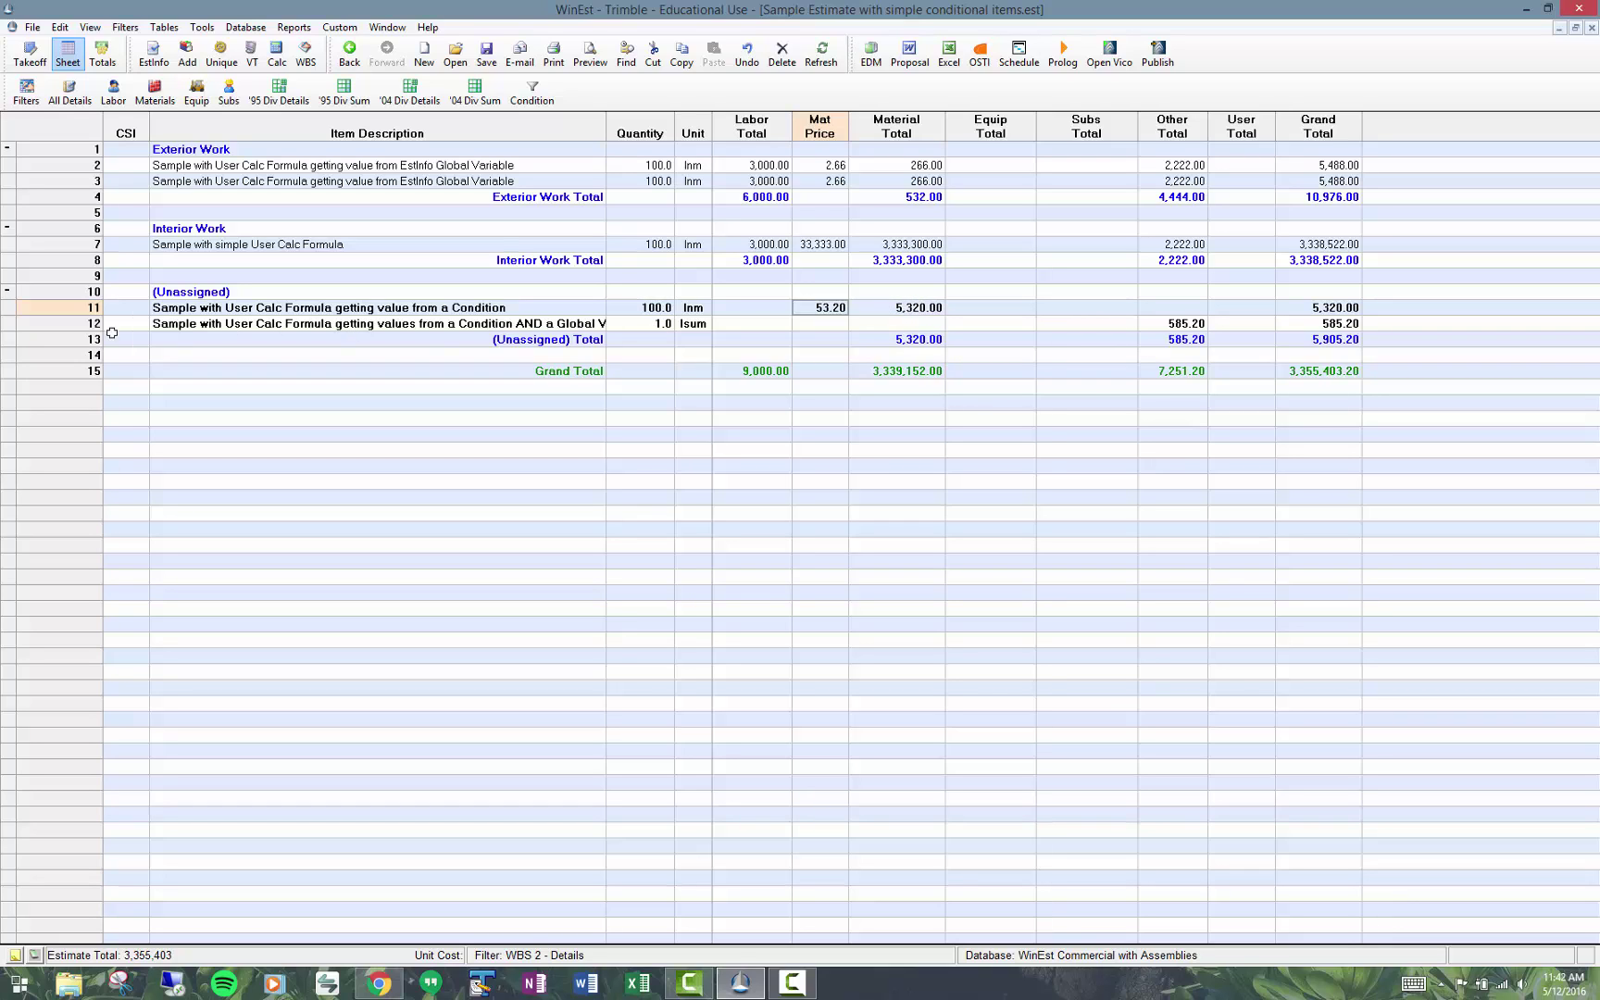
double_click(9, 324)
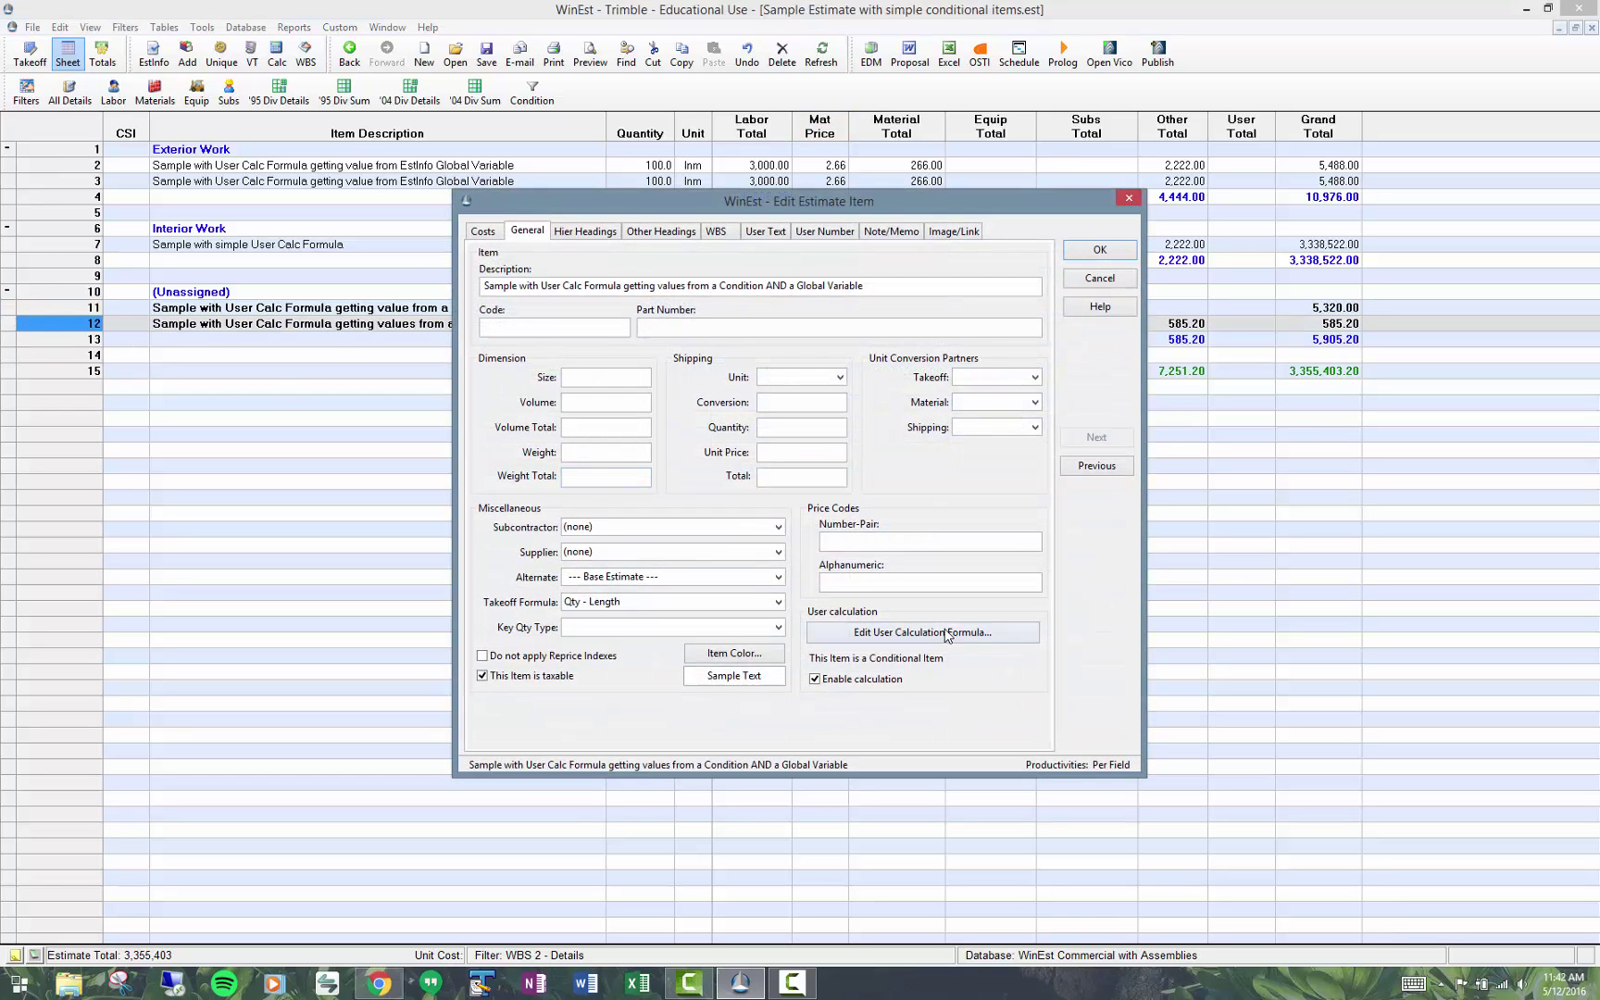
click(947, 633)
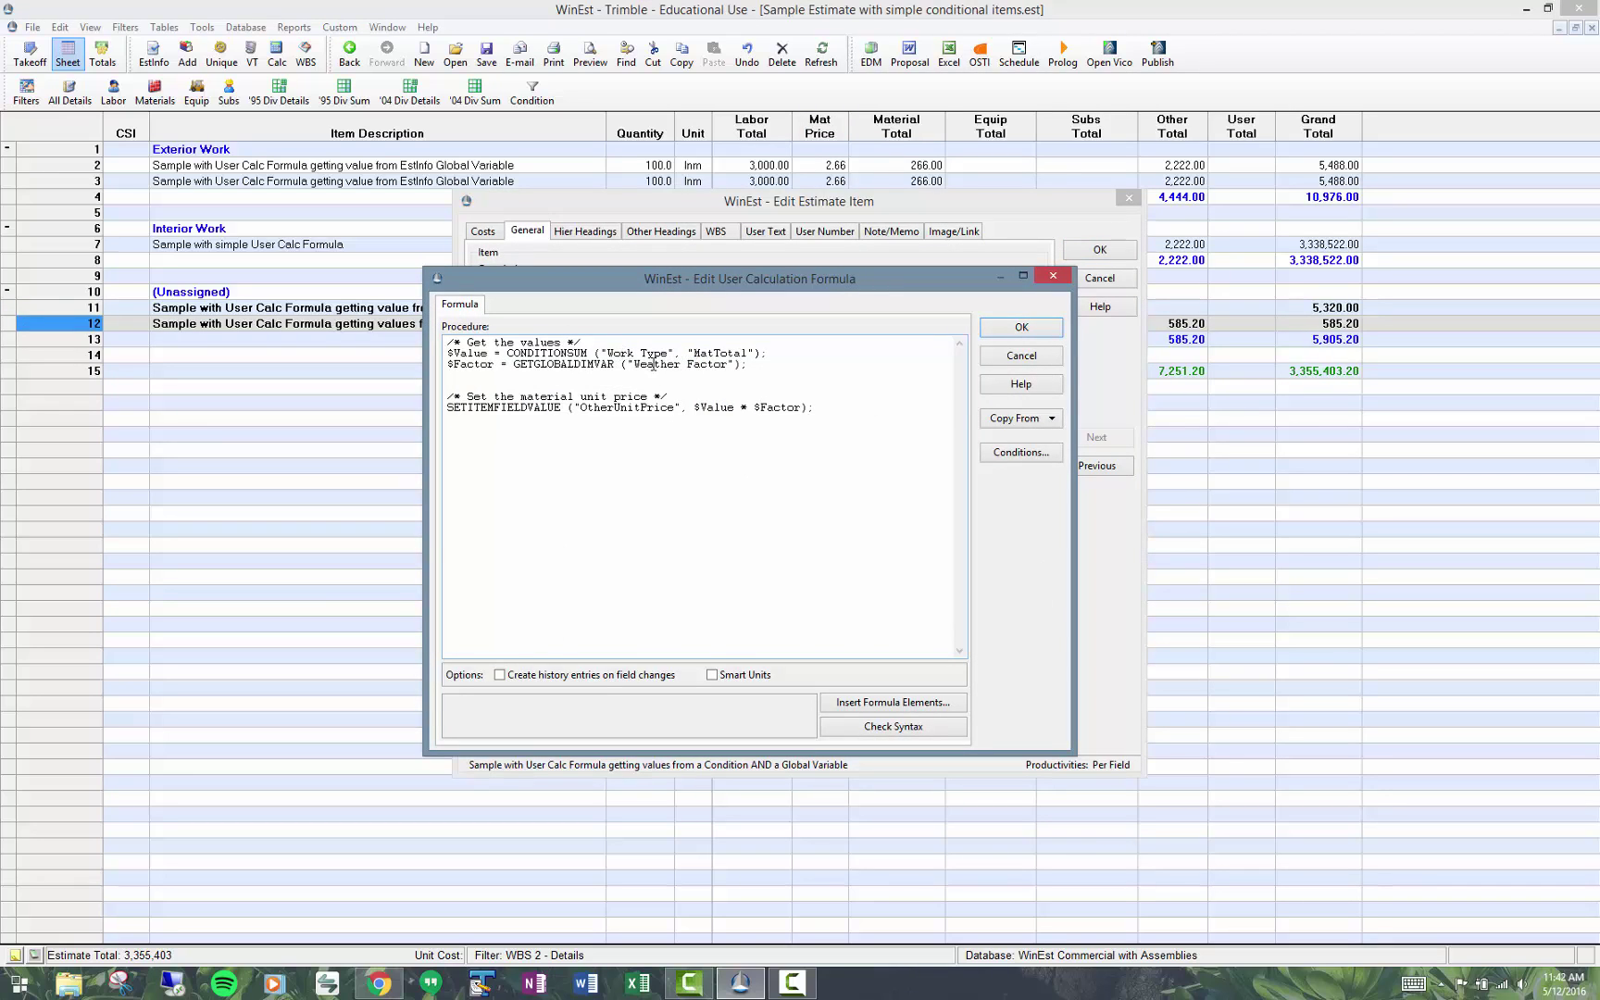
click(696, 410)
drag(704, 408, 802, 408)
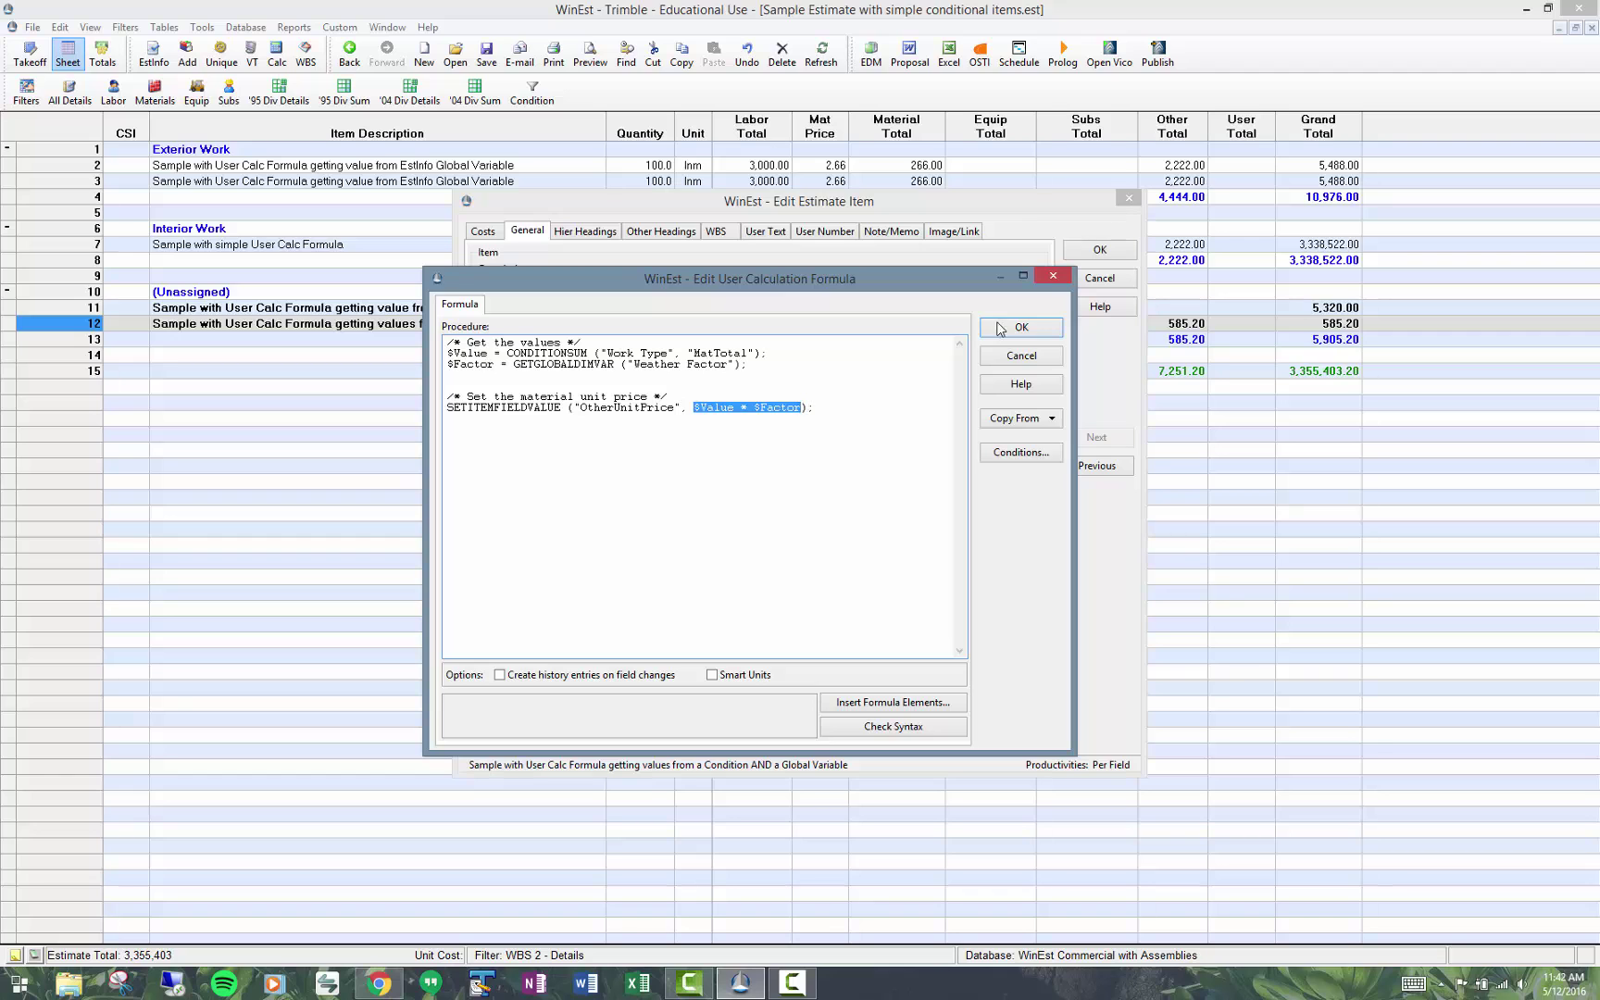
click(1052, 333)
click(1115, 255)
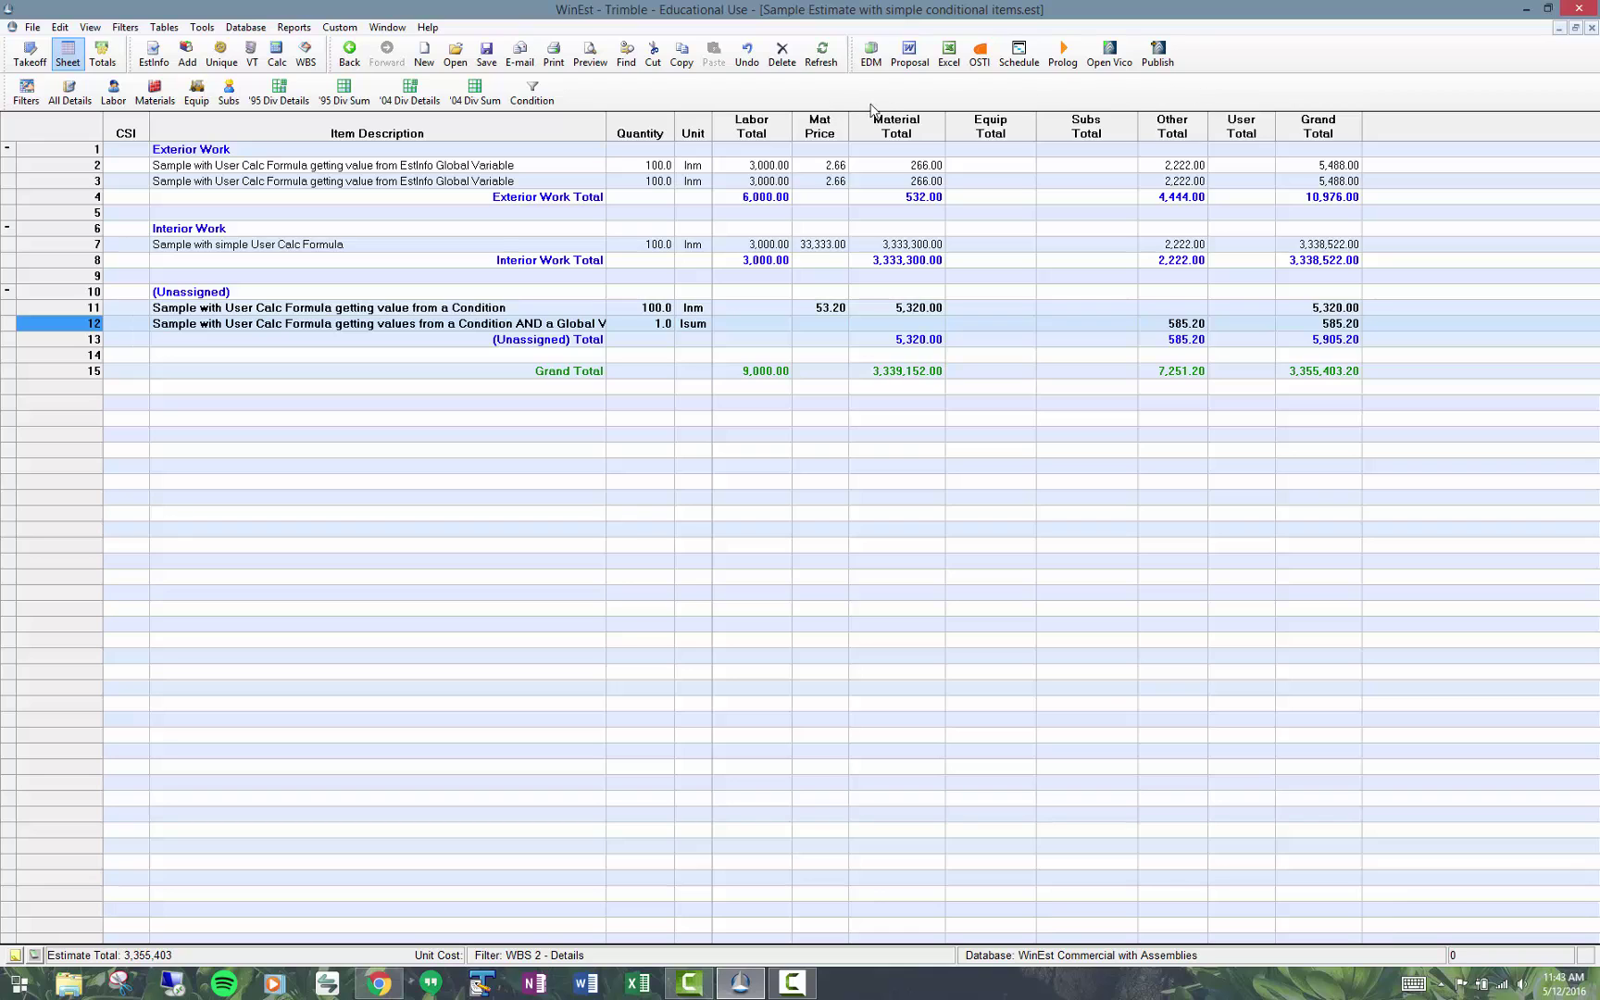
Review the Work Type condition (WBS2 contains Exterior Work) unchanged, then reopen row 12's properties.
click(164, 29)
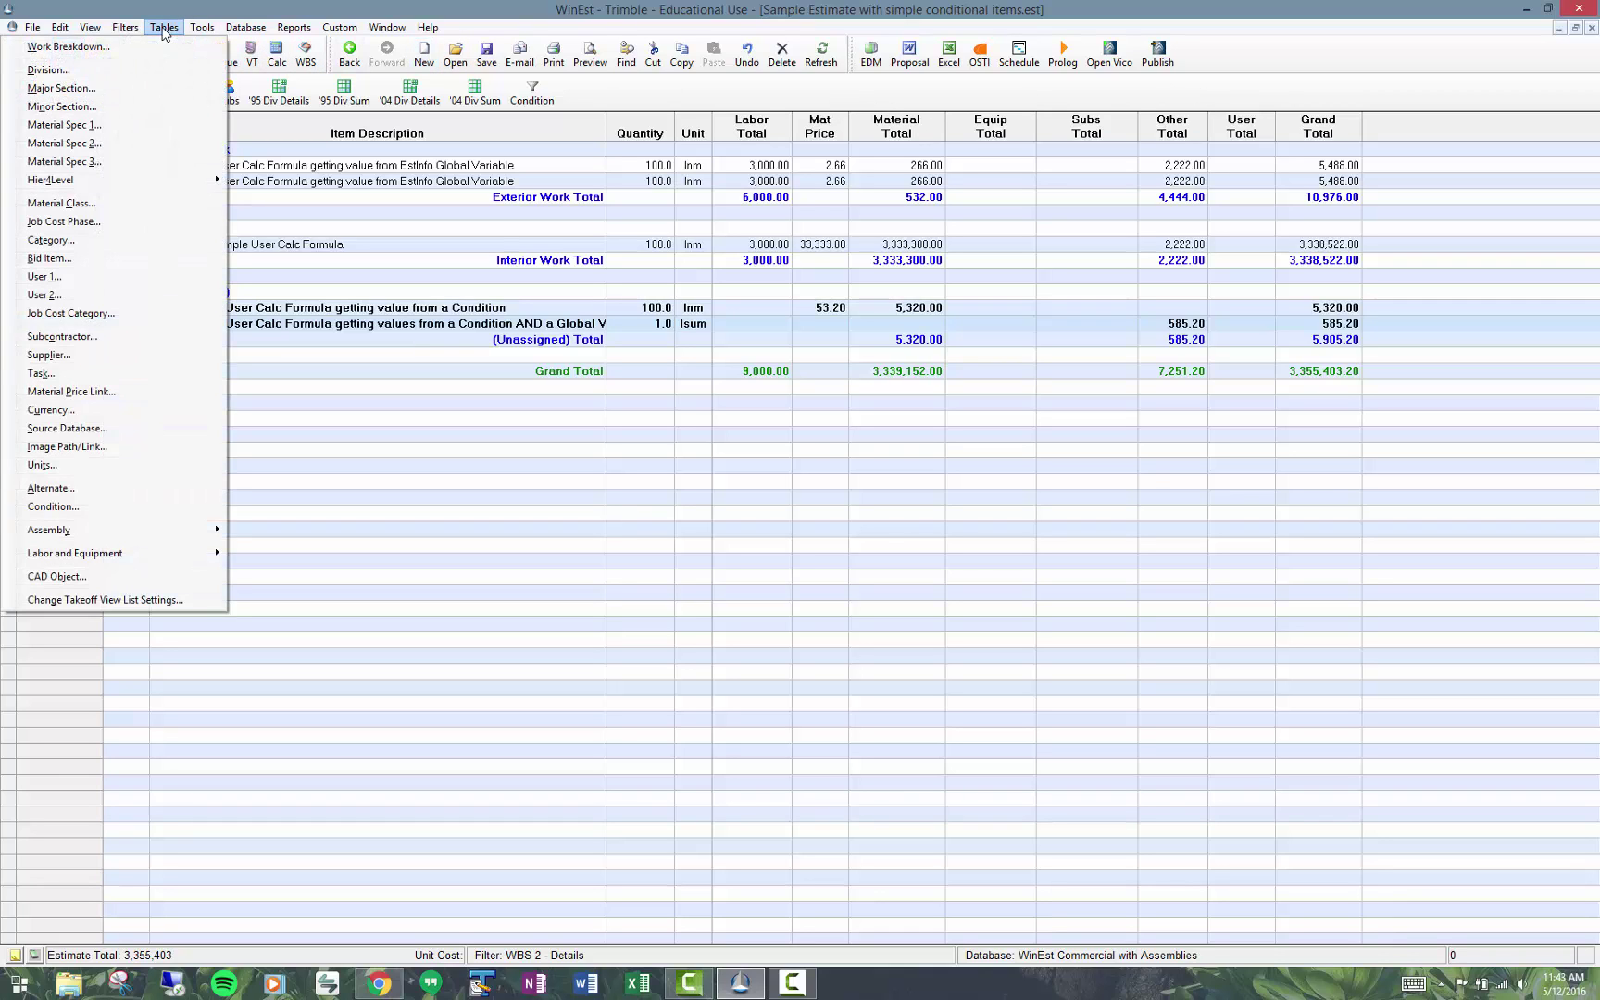
click(168, 507)
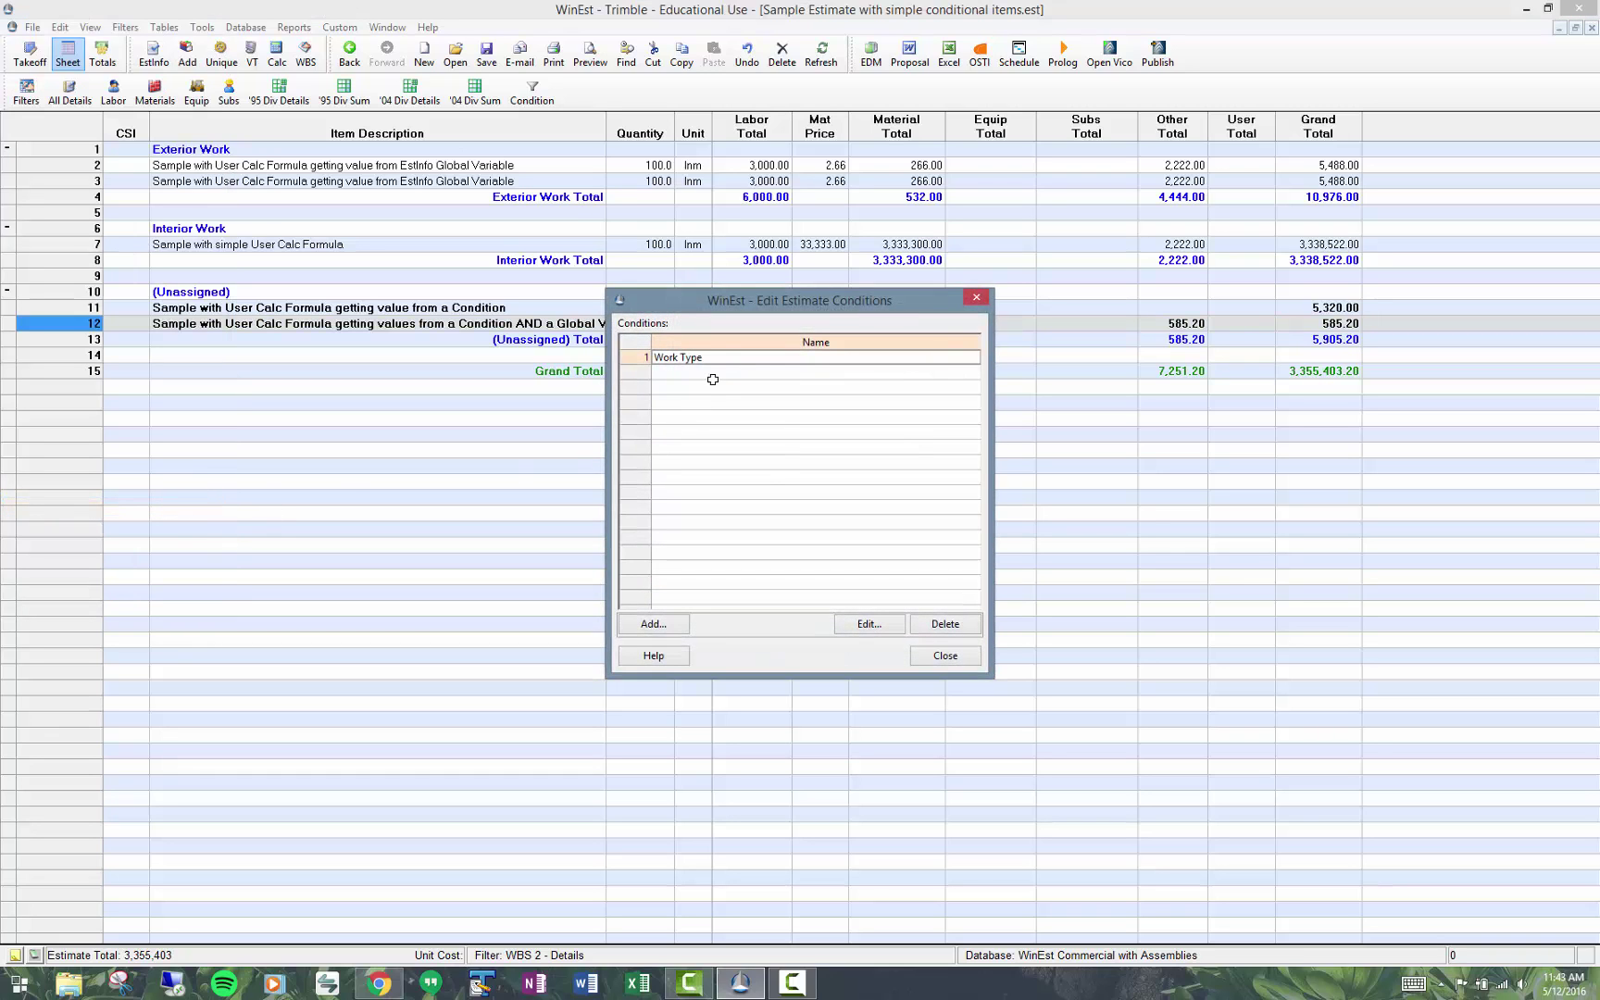
click(869, 625)
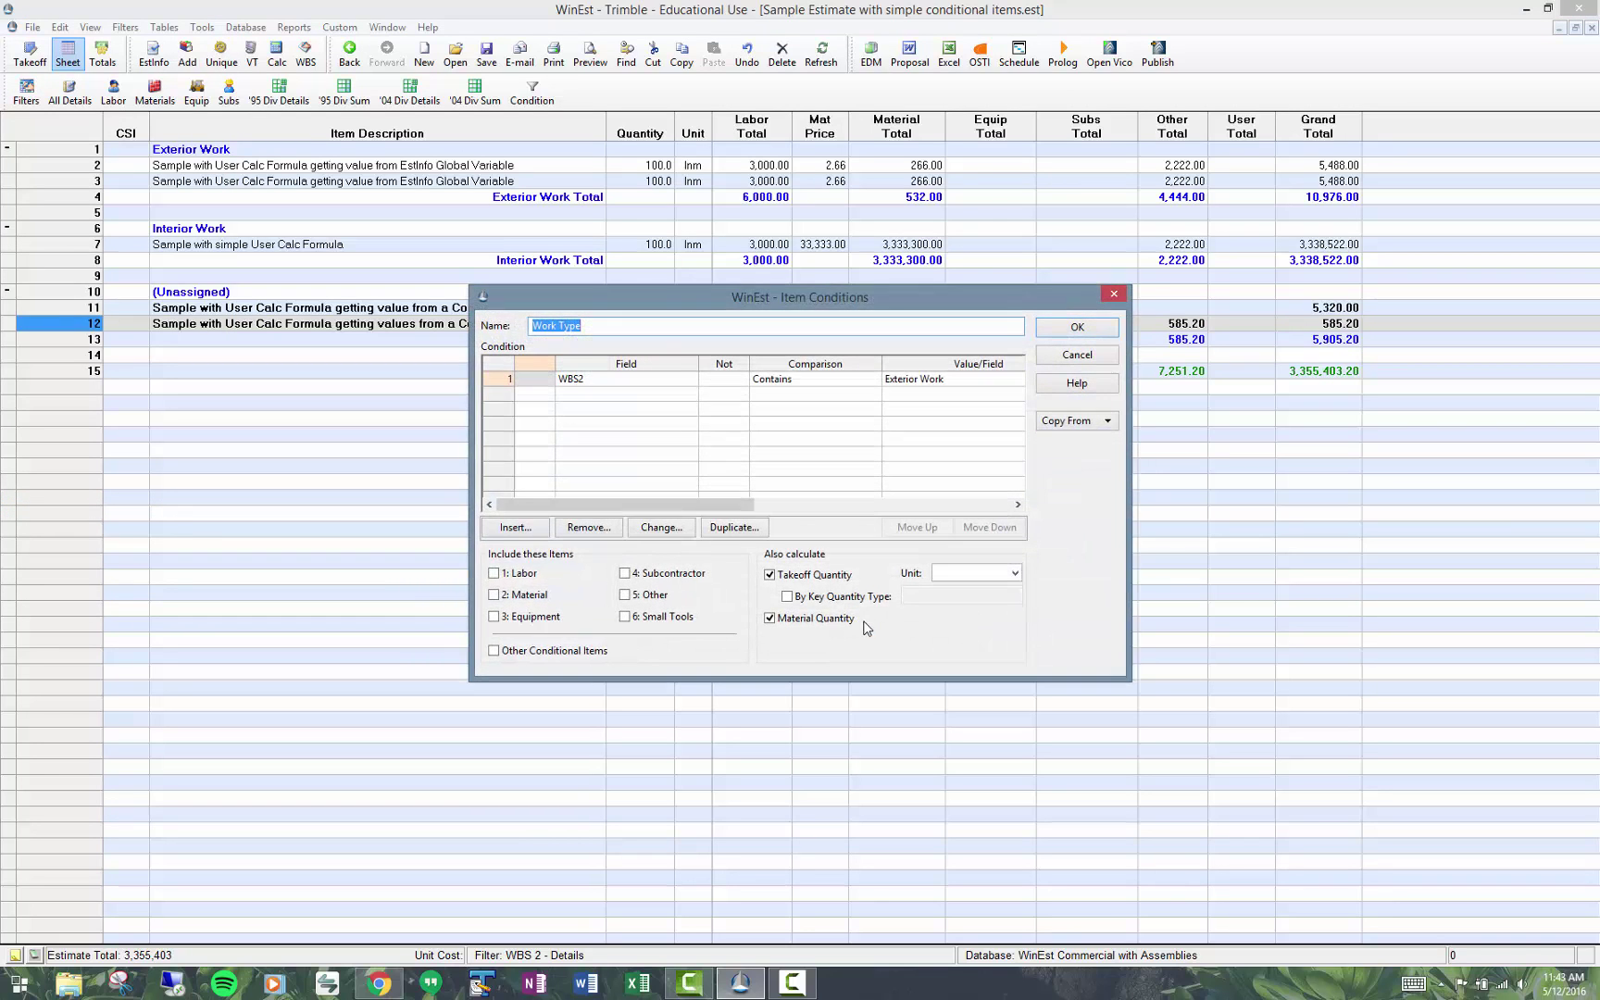
click(598, 392)
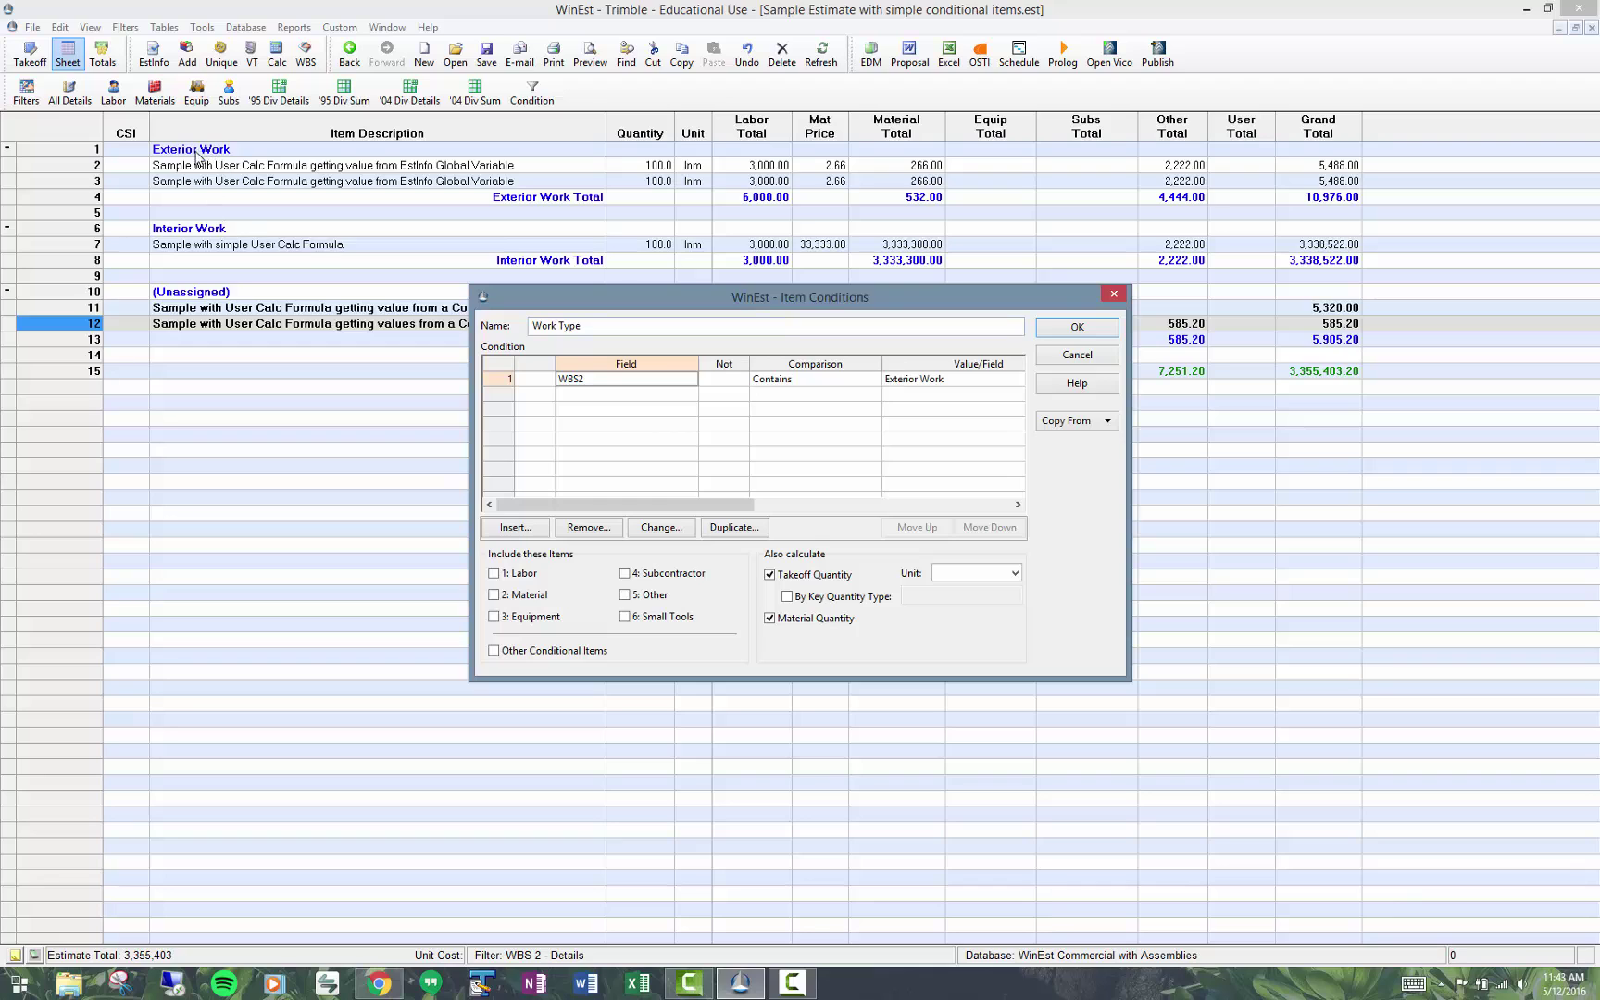
click(1093, 329)
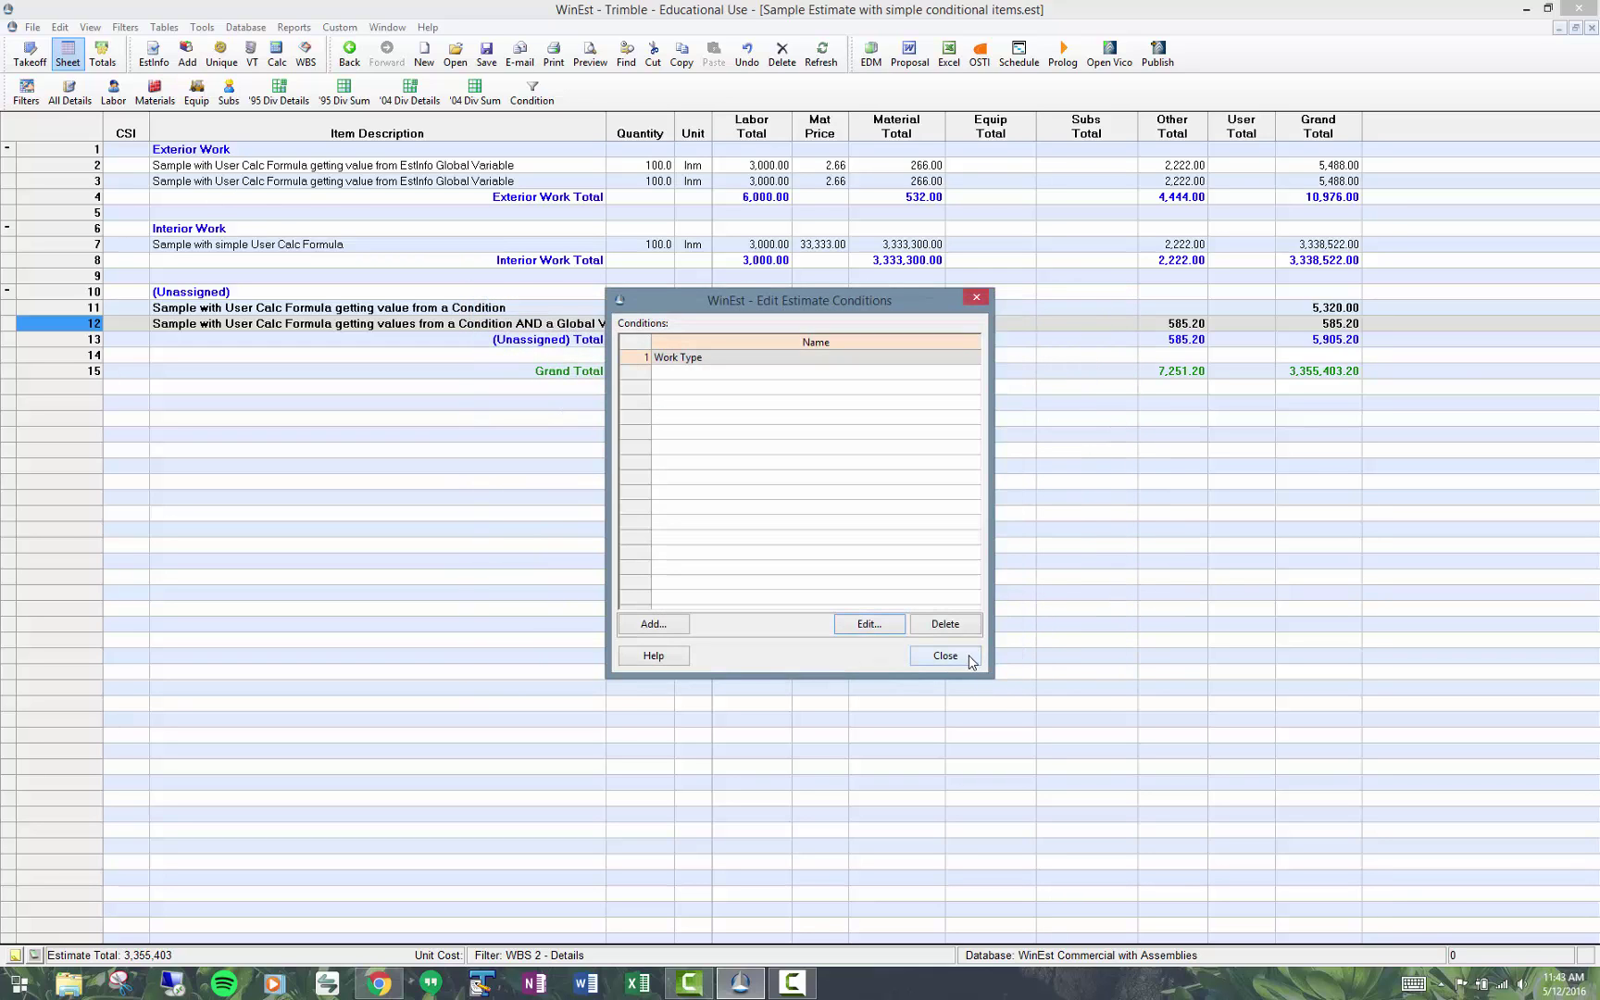
click(971, 659)
double_click(11, 326)
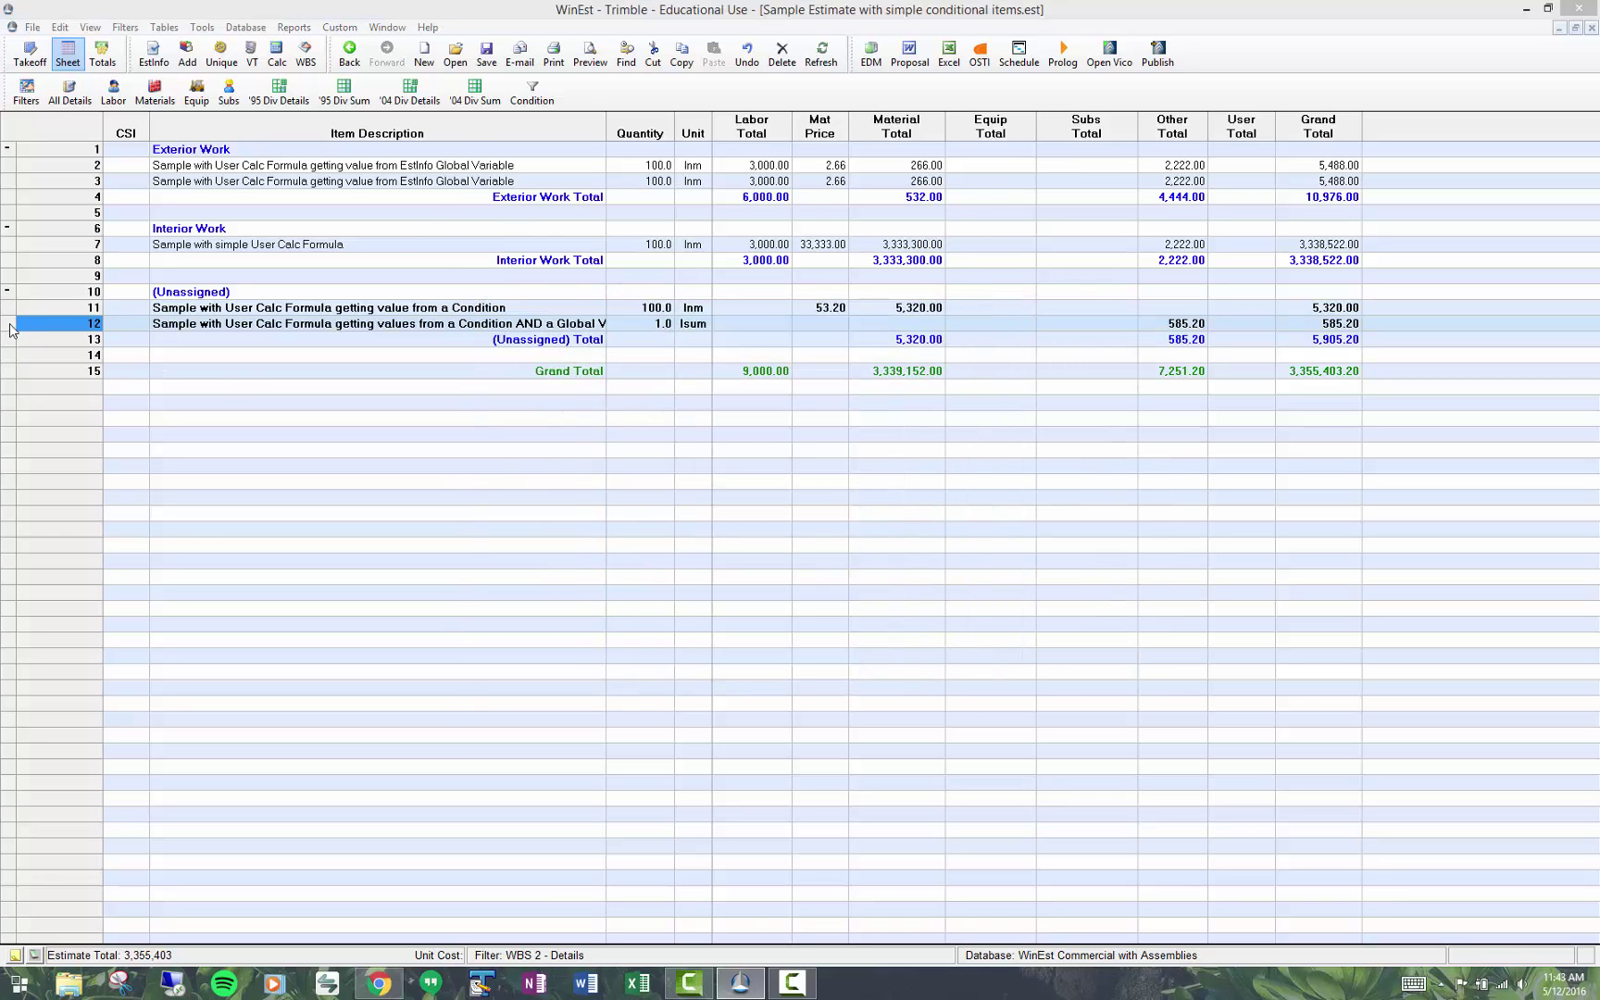
Review row 12's user calculation formula and close both dialogs without changes.
click(908, 634)
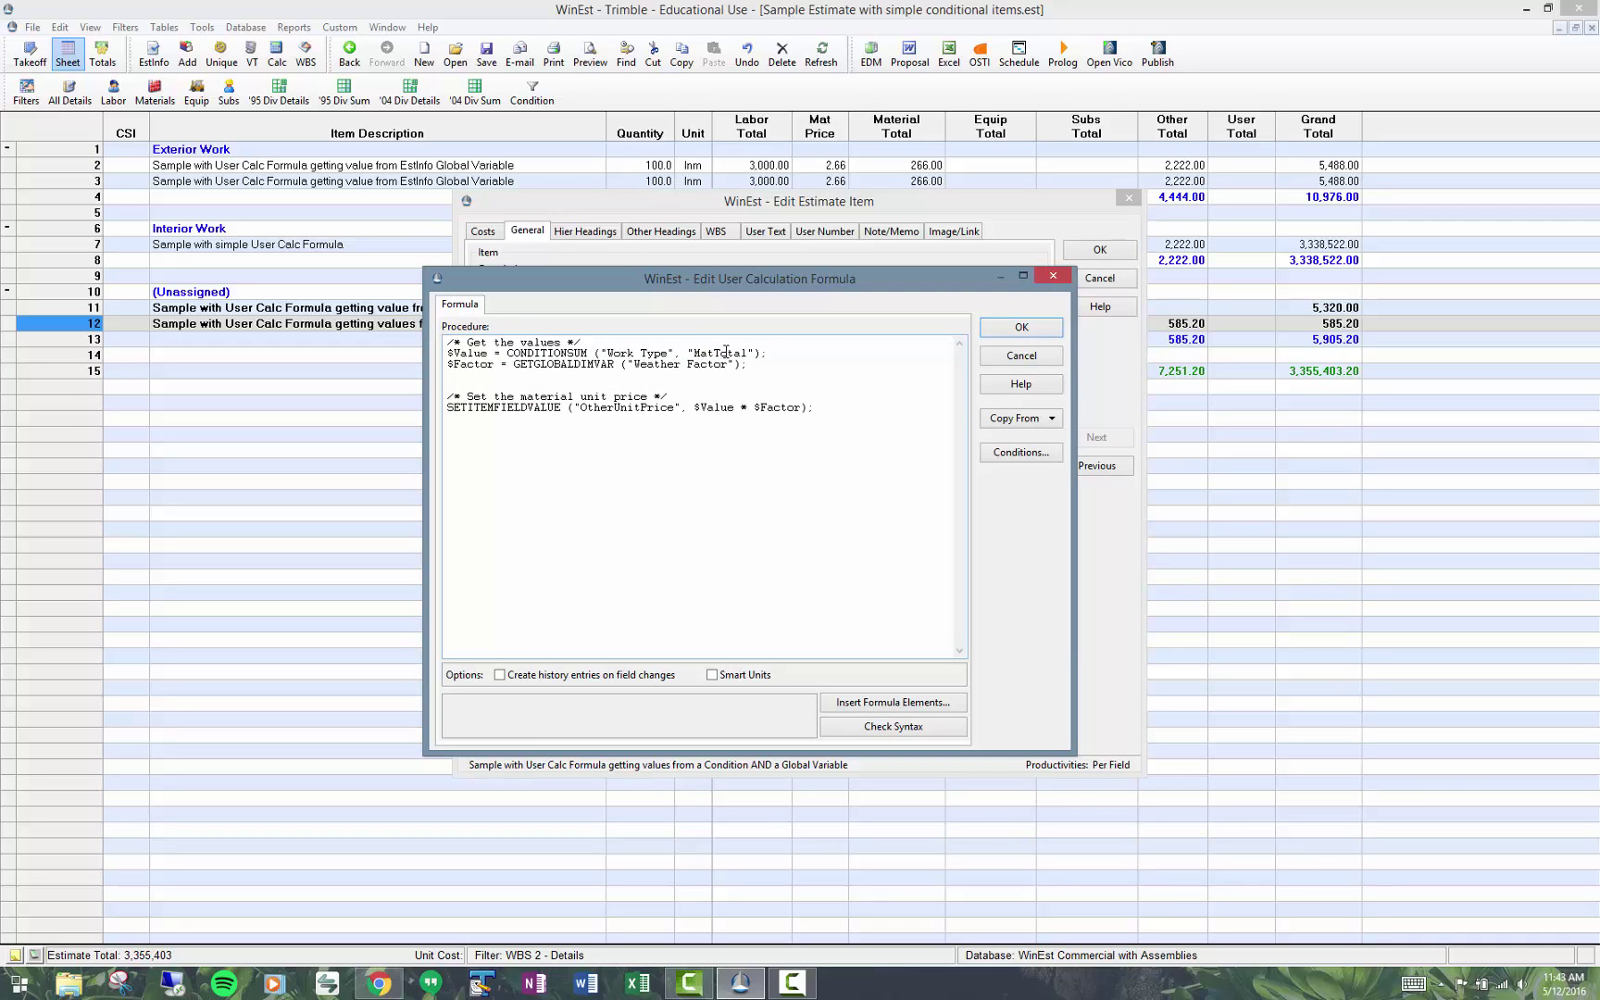
click(1021, 326)
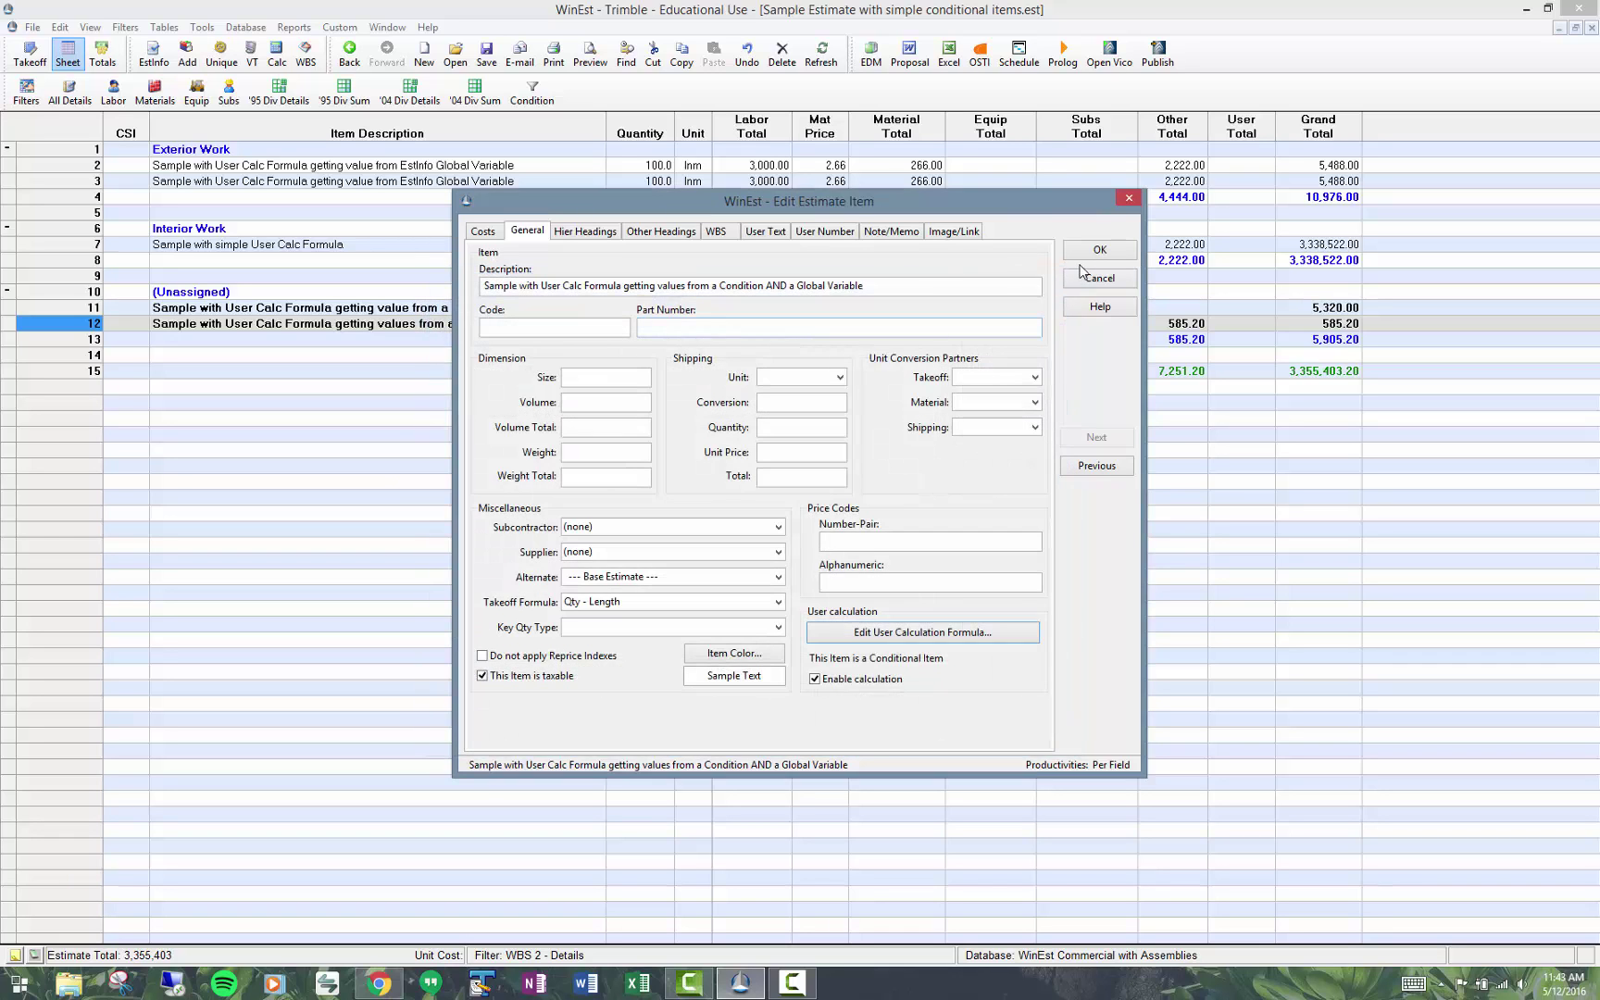
click(1096, 250)
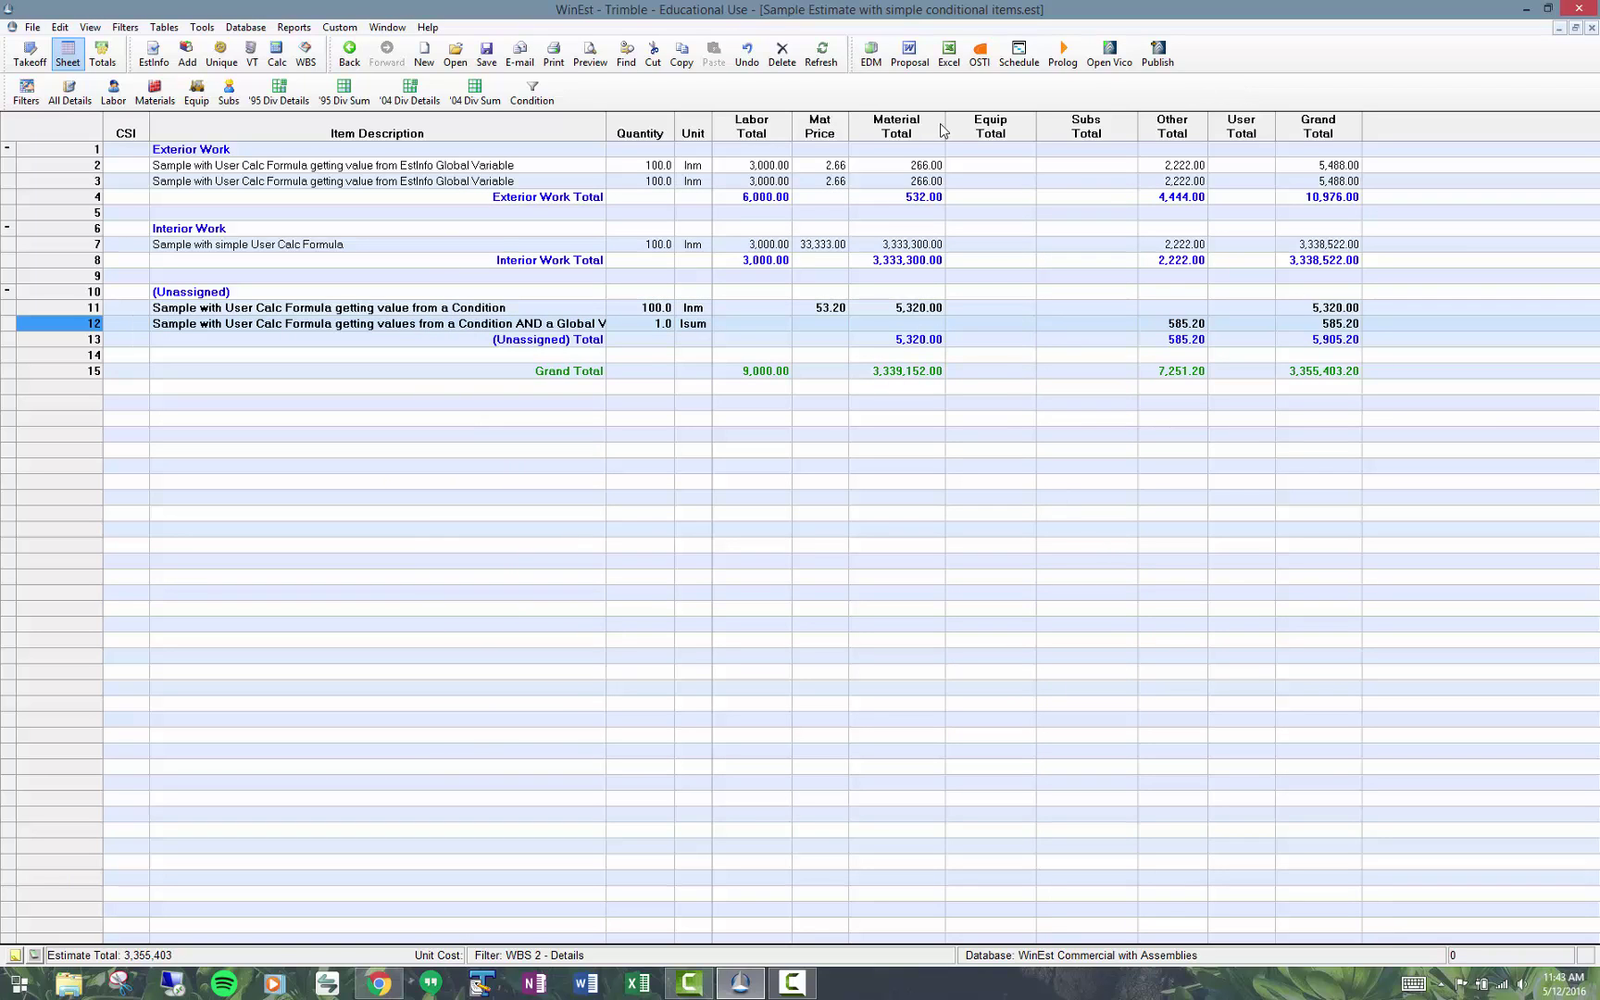
Change row 3's quantity to 10000.
click(651, 182)
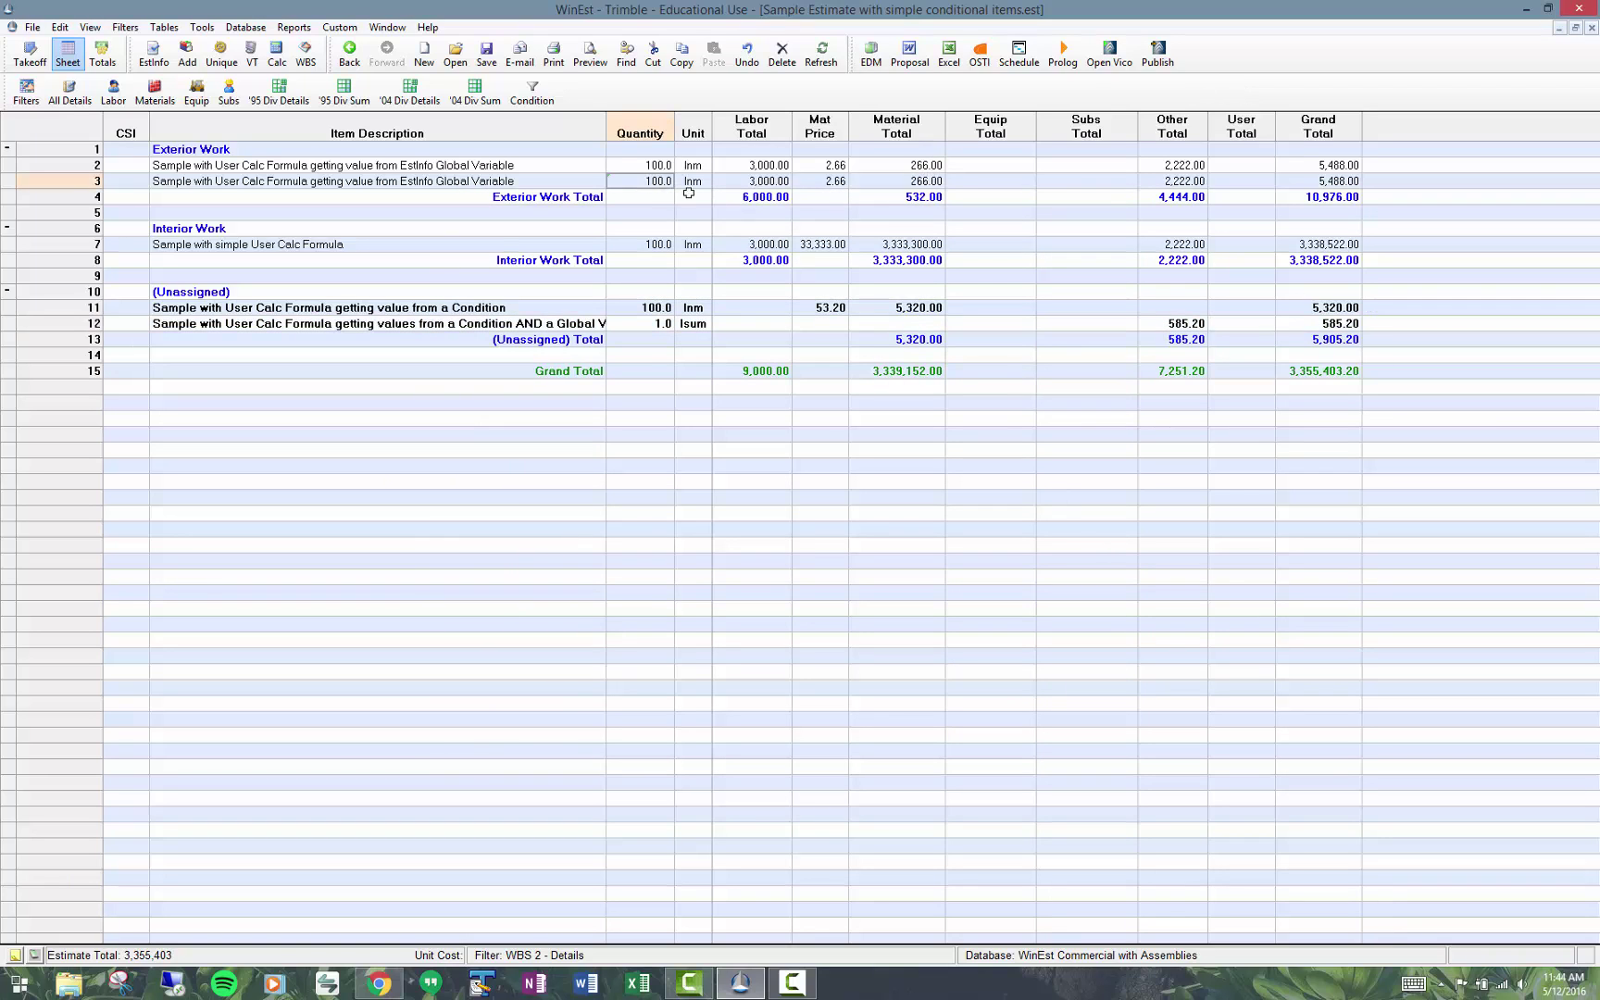
text(10000)
key(Return)
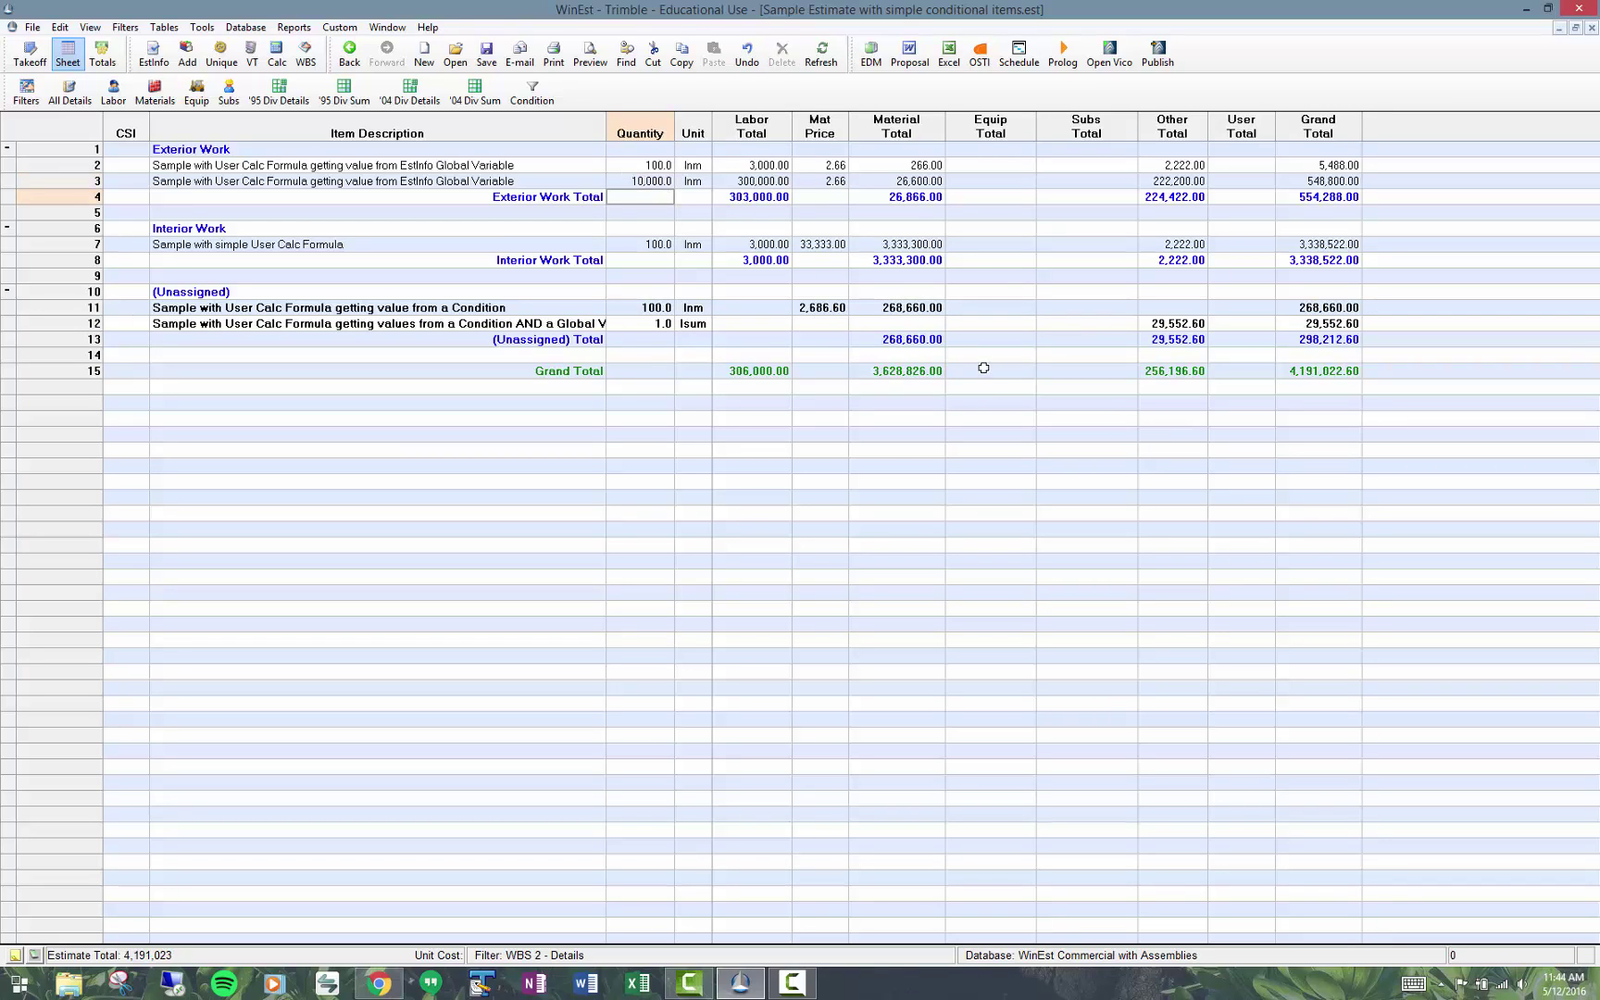